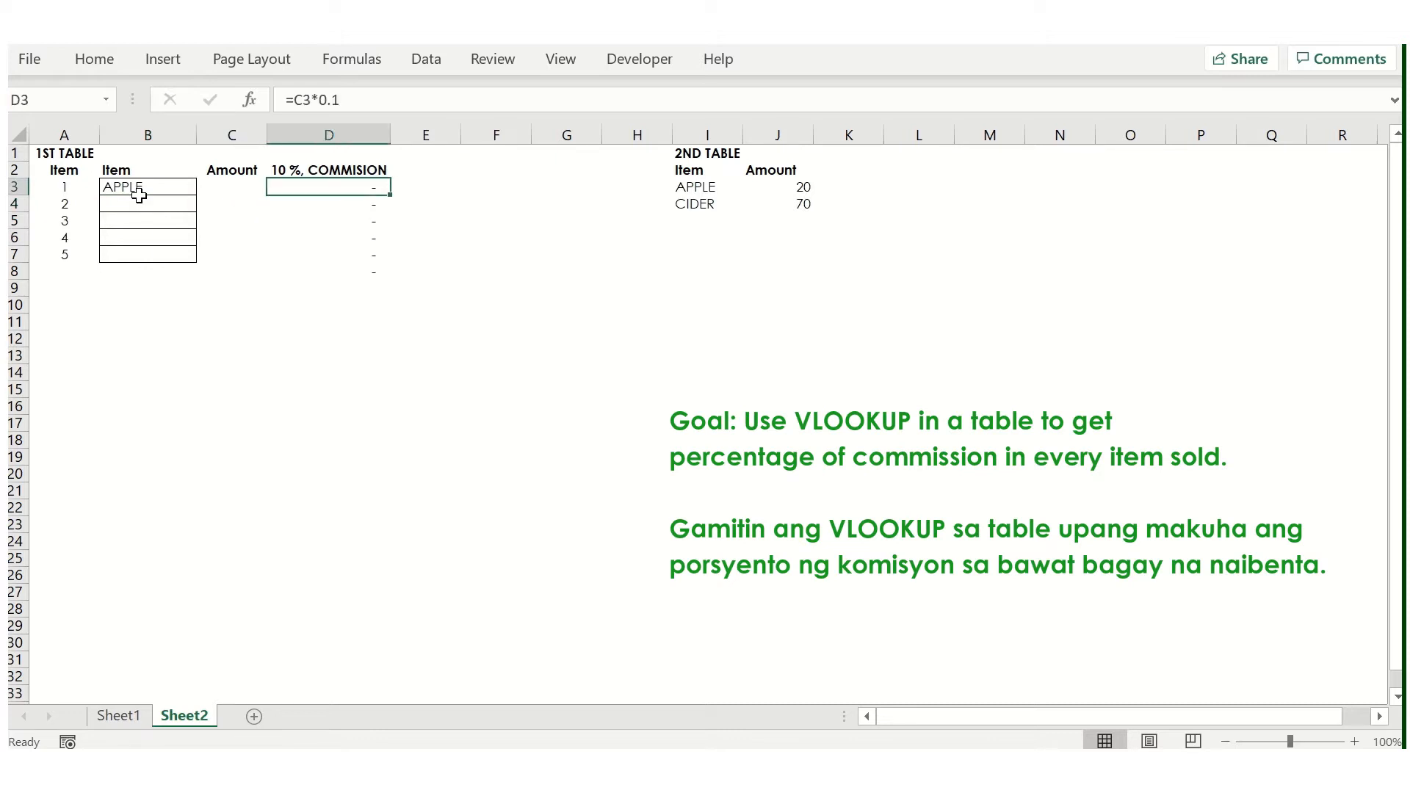
- Fill the whole 1st table, A1:D8, with the standard yellow colour
key(Left)
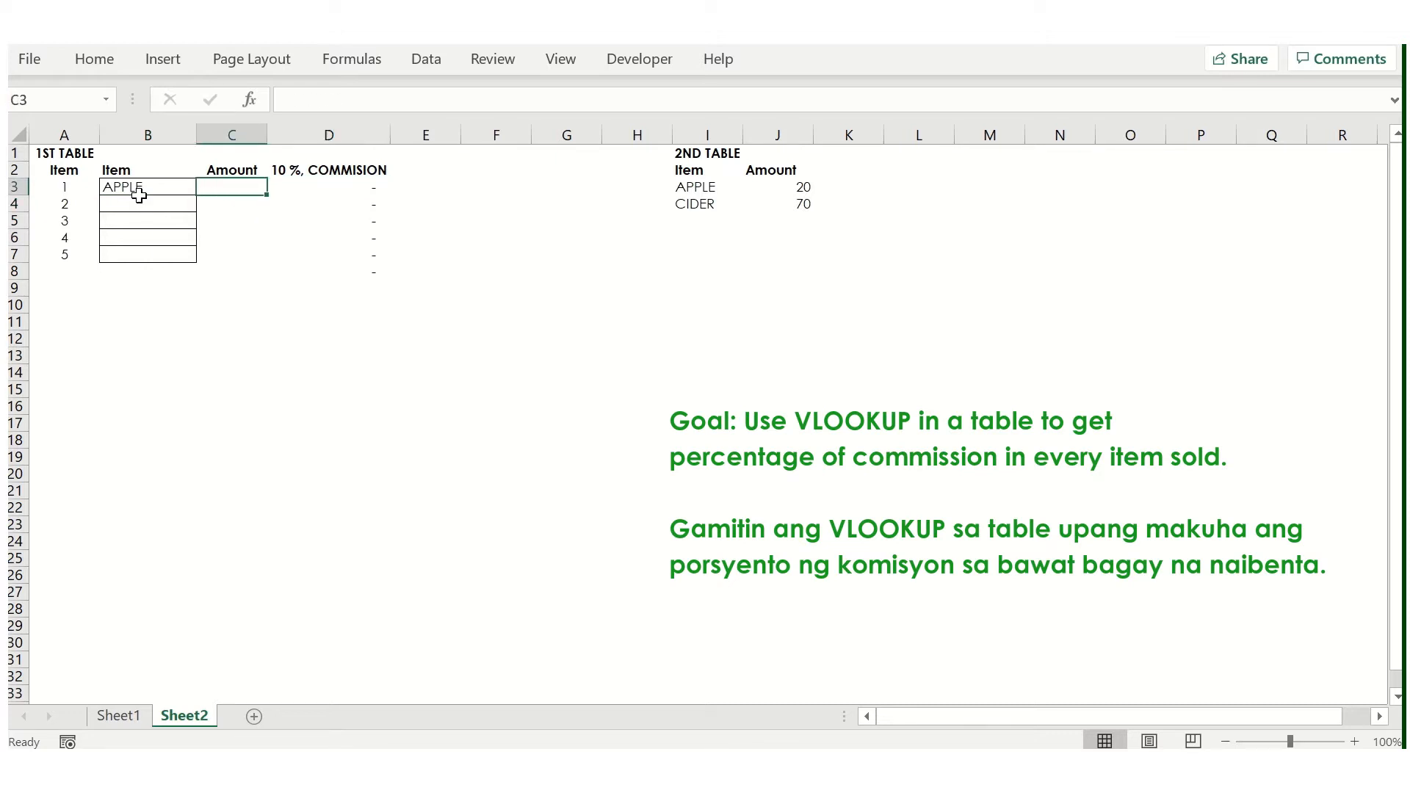
drag(374, 270, 33, 151)
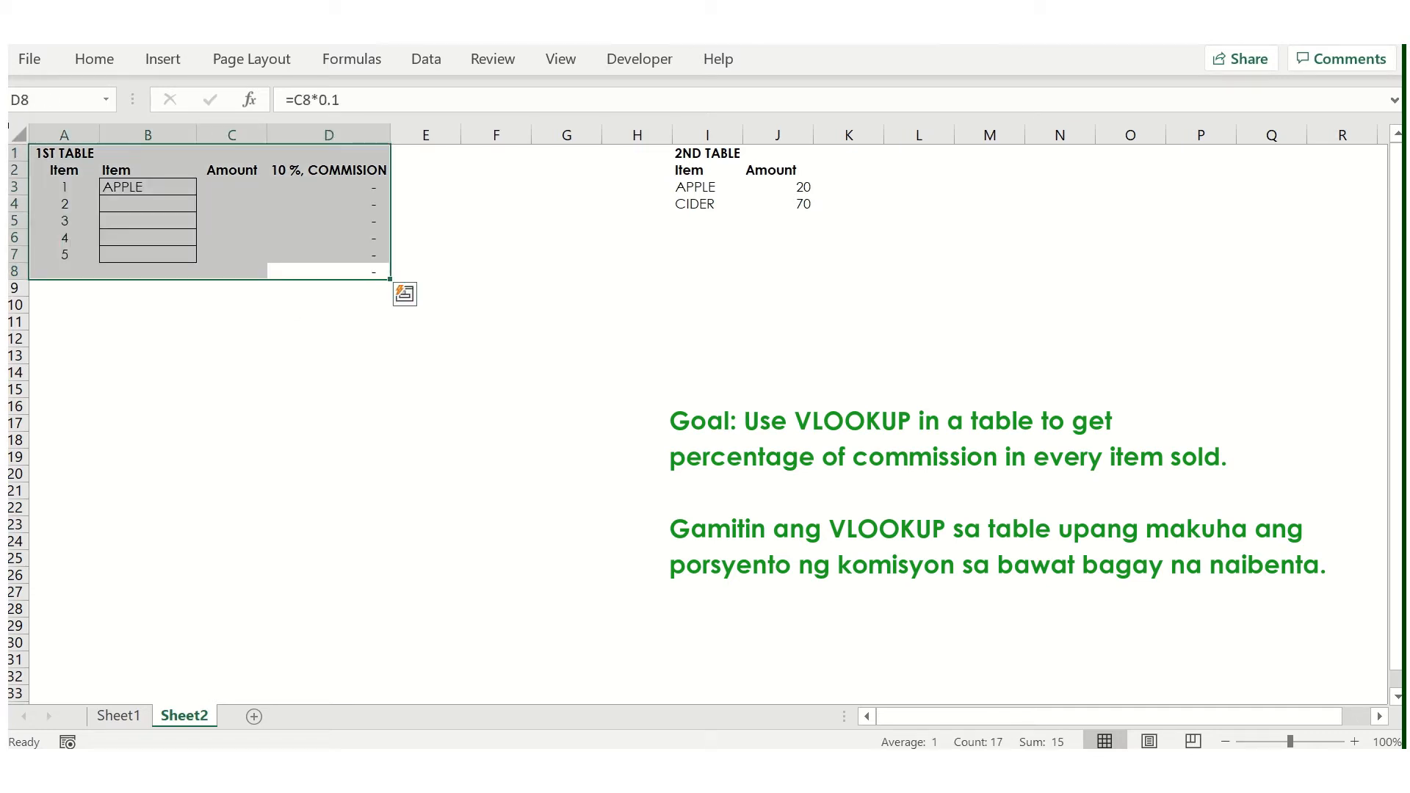
click(106, 60)
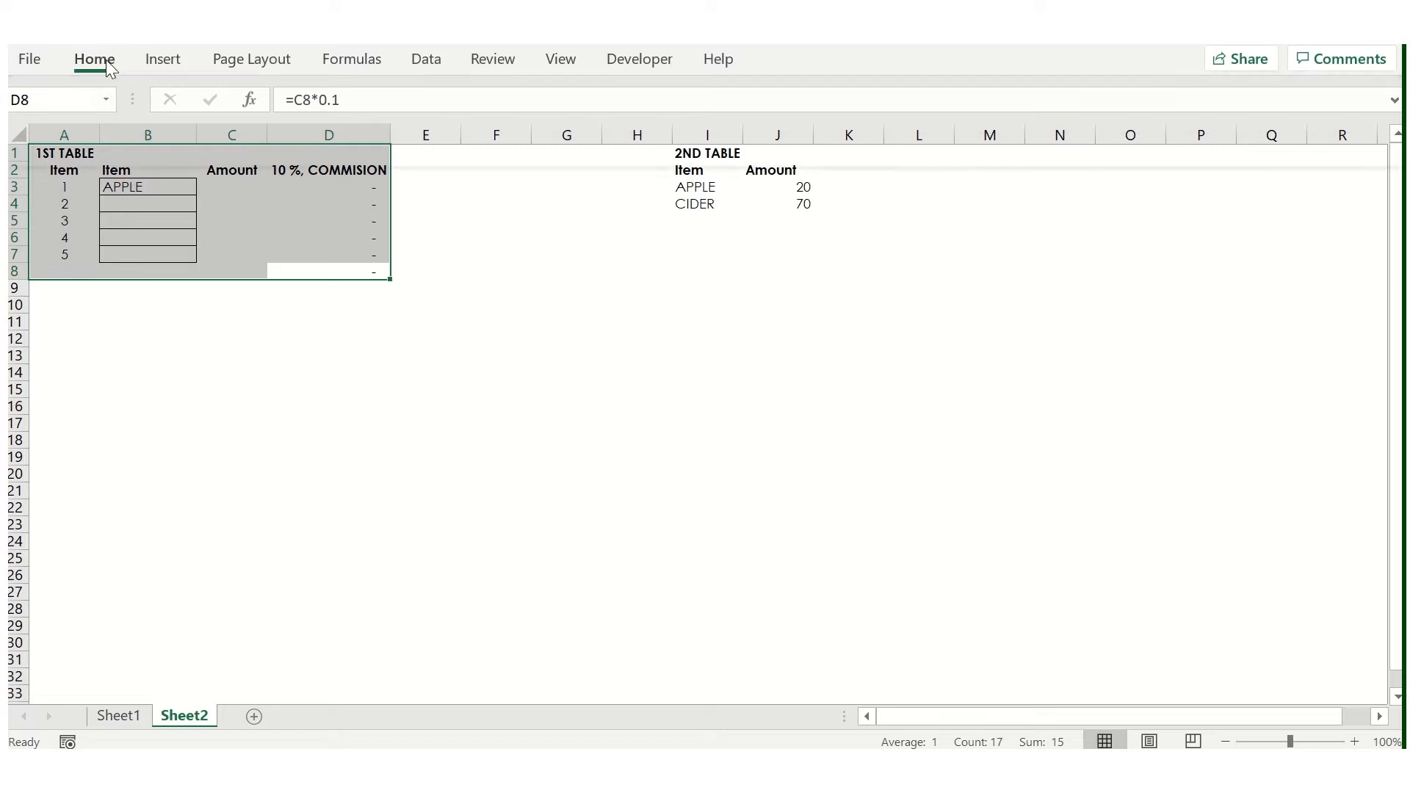
click(286, 134)
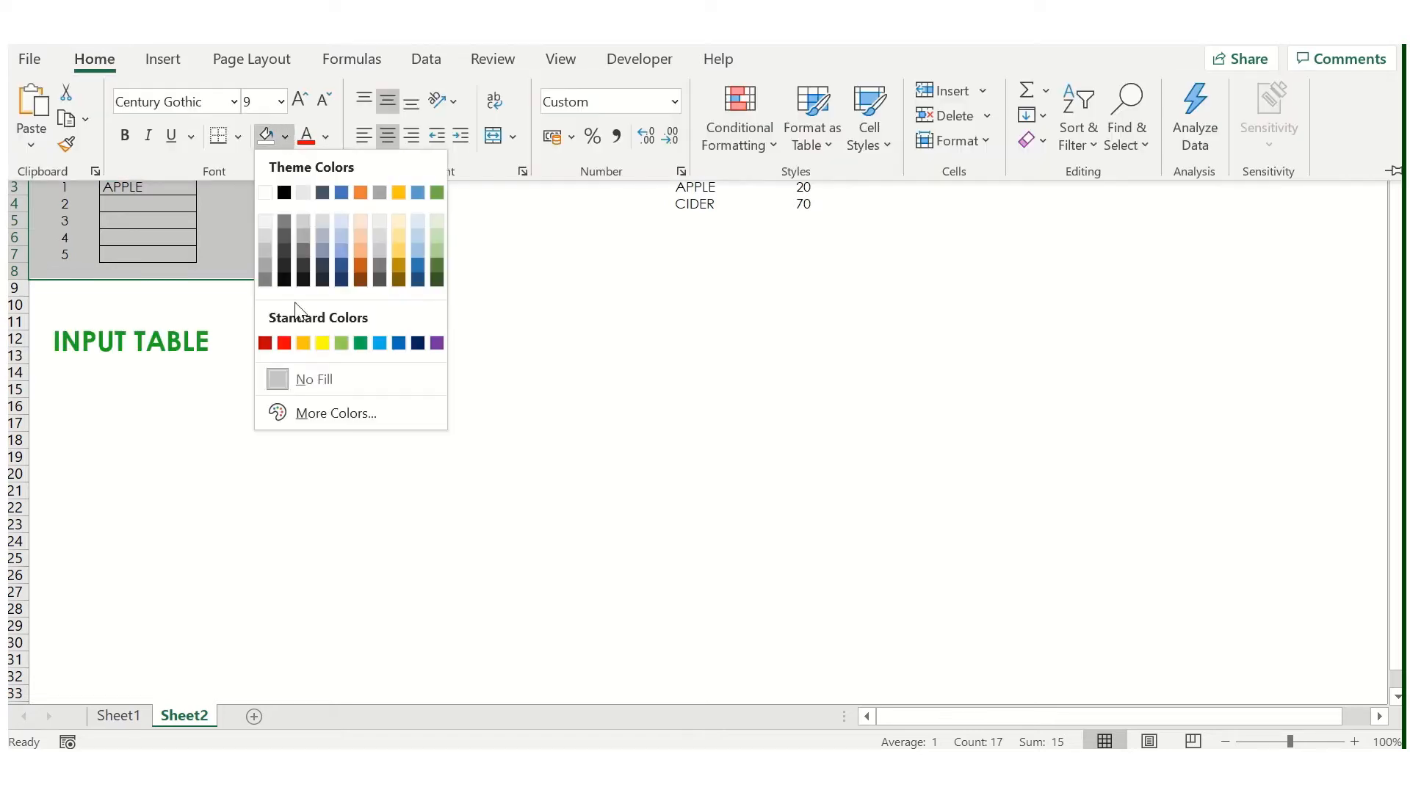
click(332, 340)
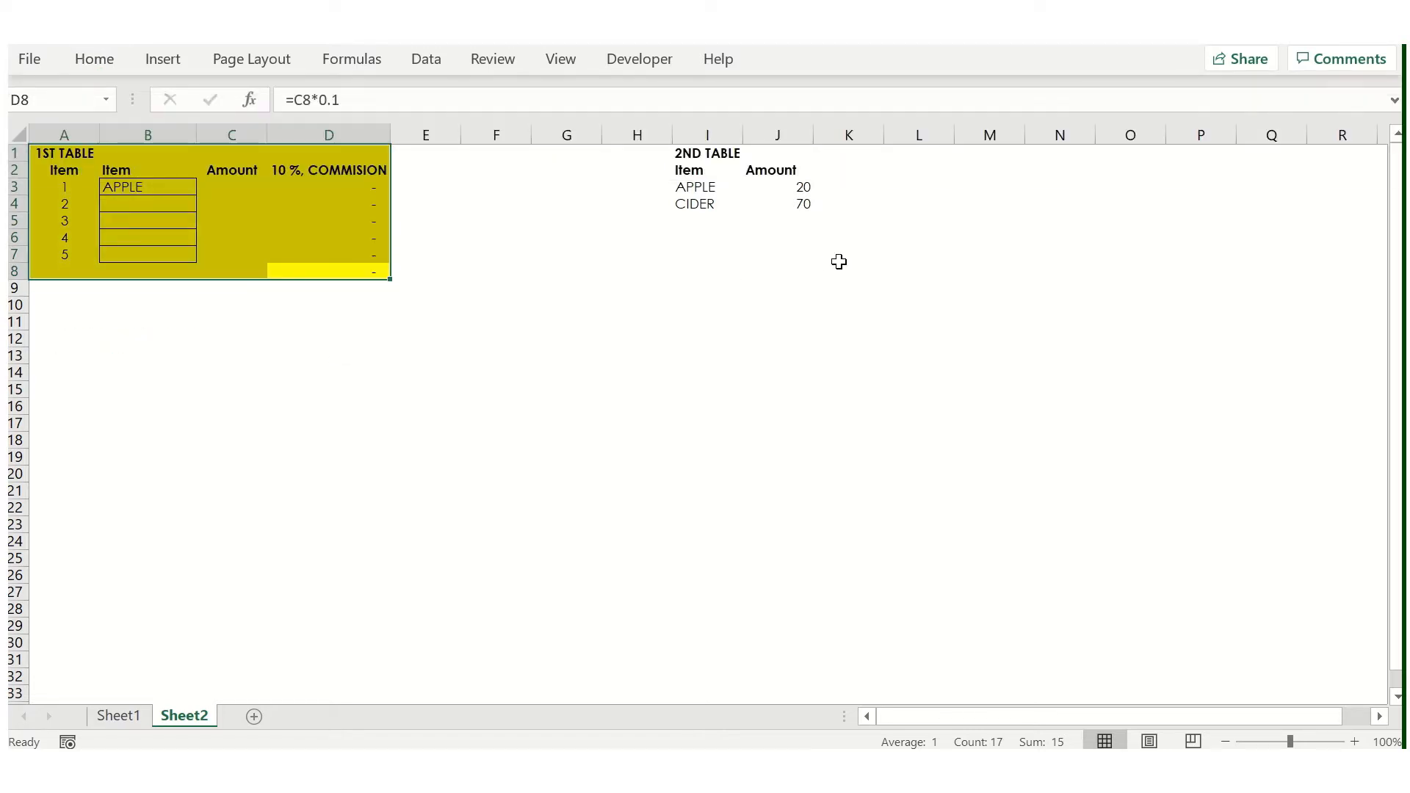
- Apply the same yellow fill to the 2nd table, I1:J8
click(806, 269)
drag(807, 269, 704, 152)
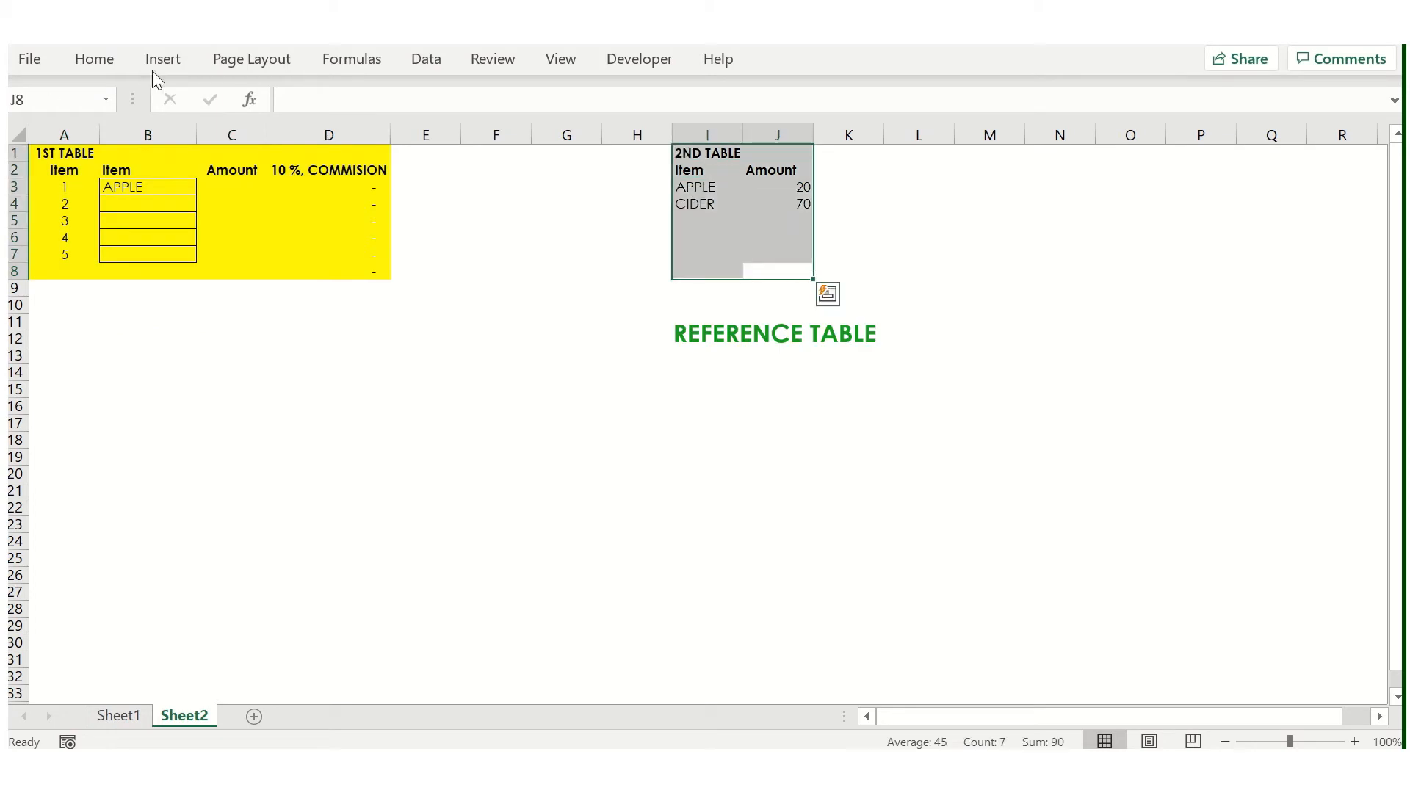
click(80, 66)
click(266, 136)
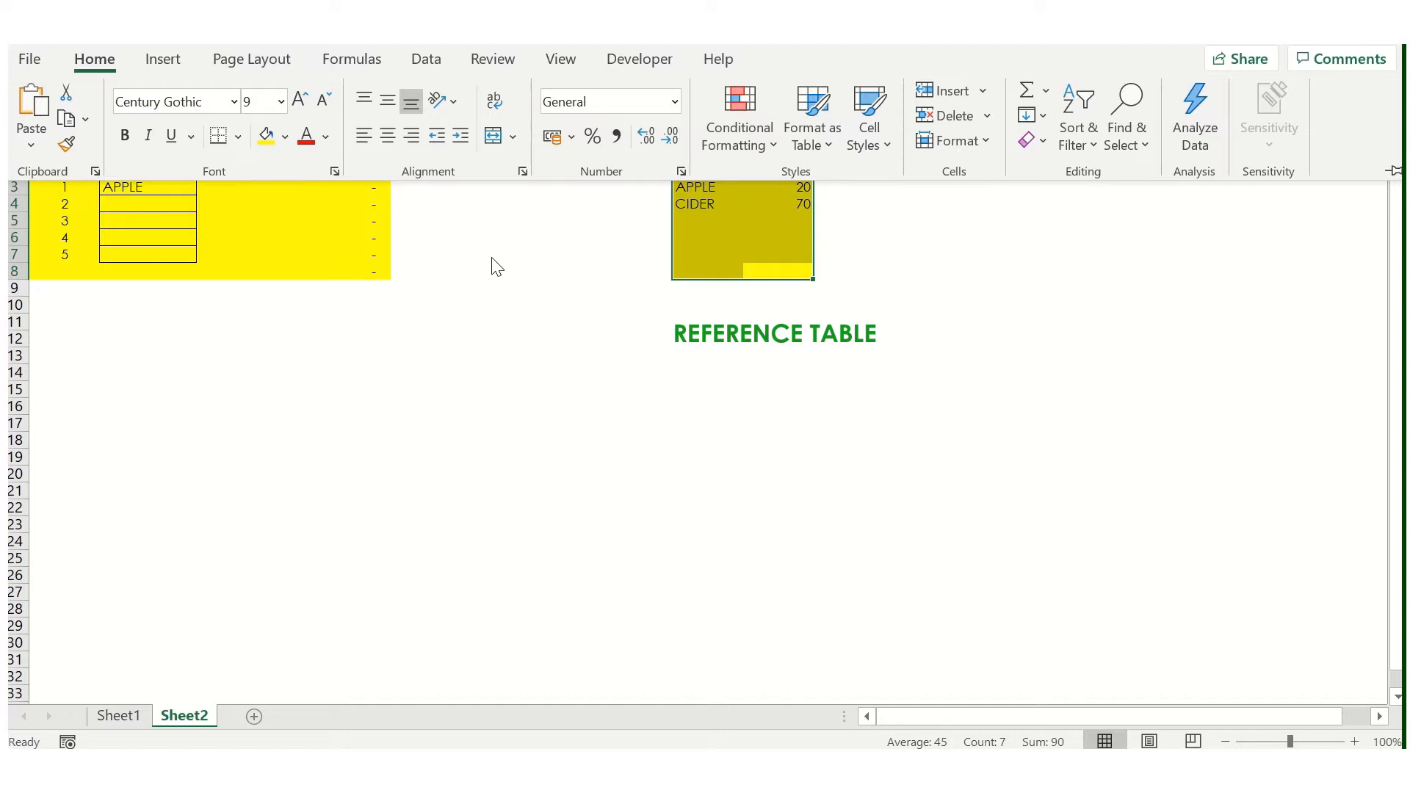
- Review the Amount and commission columns of the 1st table and the item entries in the 2nd table
click(223, 192)
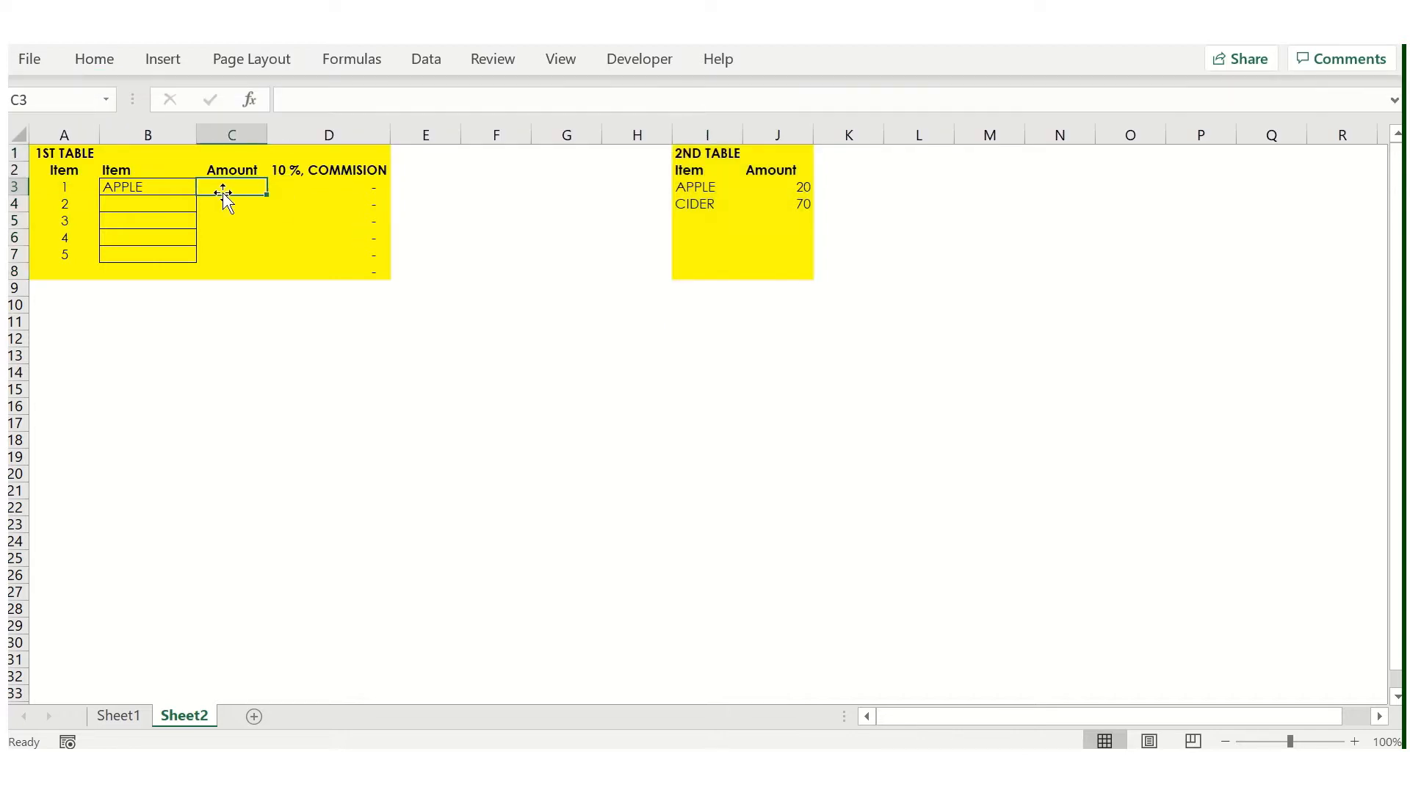
key(Right)
key(Right)
key(Right)
key(Right)
key(Right)
key(Right)
key(Right)
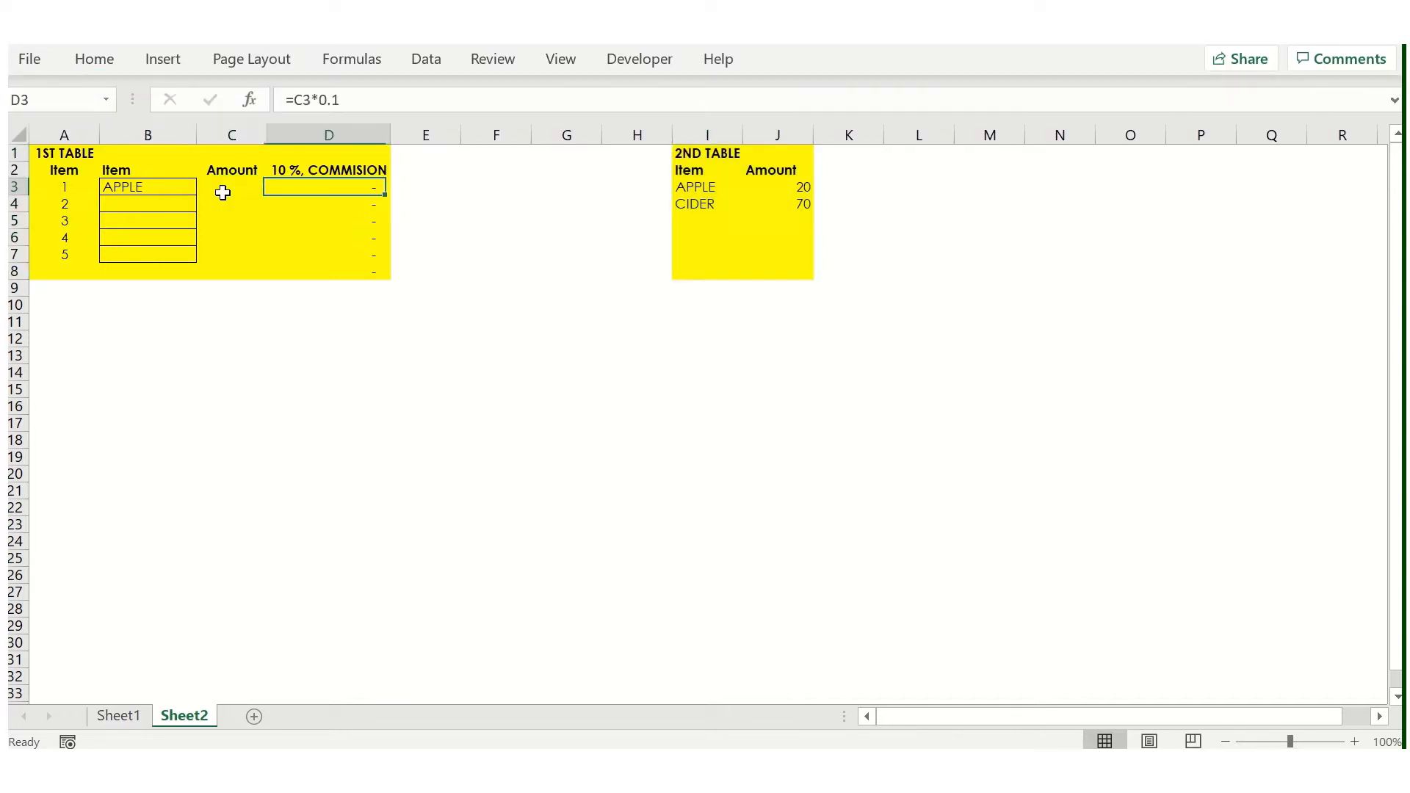
key(Left)
key(shift+Down)
key(shift+Down)
key(shift+Down)
key(shift+Up)
key(shift+Up)
key(Up)
key(Down)
key(Down)
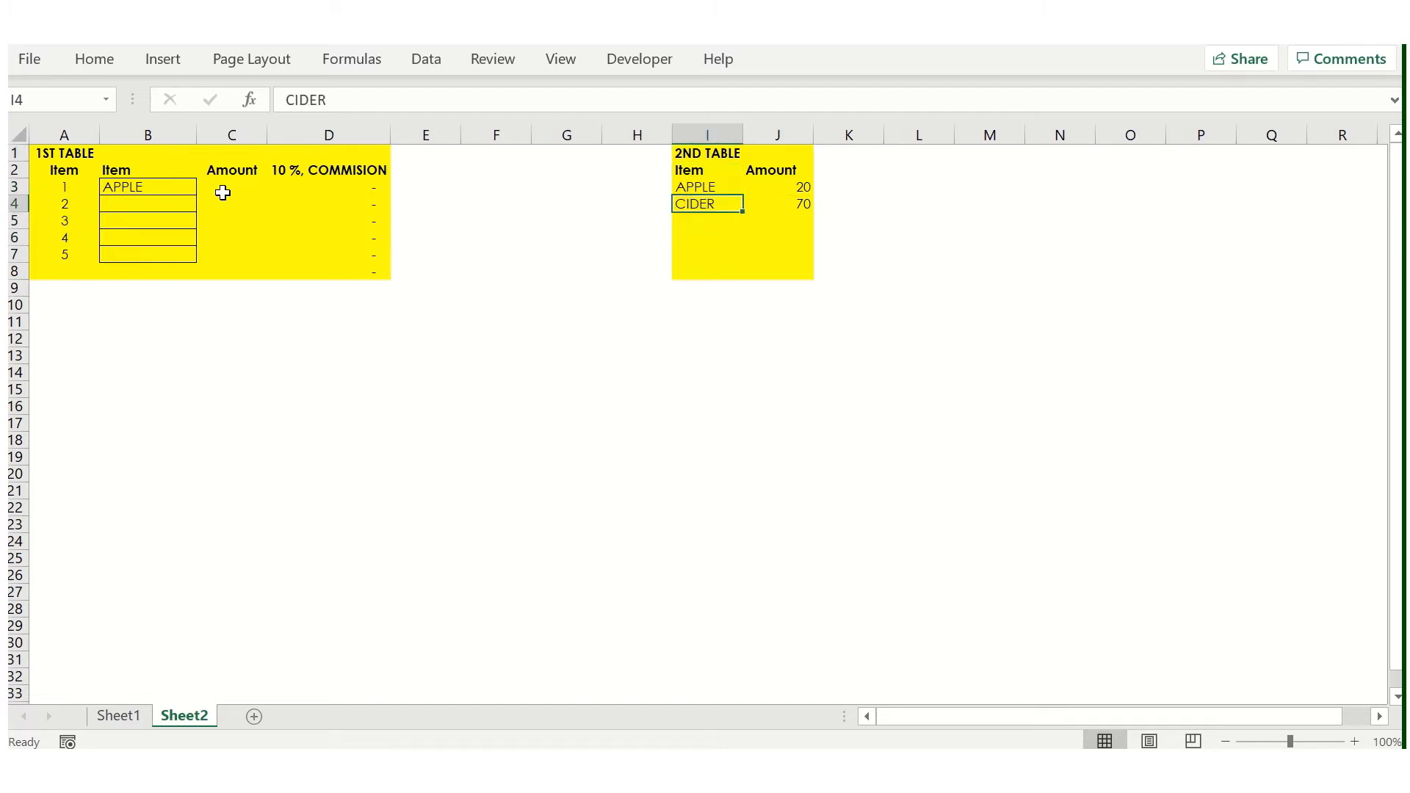
key(Right)
key(Up)
key(Left)
- Review the bordered Item entry cells B3:B7 in the 1st table
key(ctrl+Left)
key(Left)
key(Left)
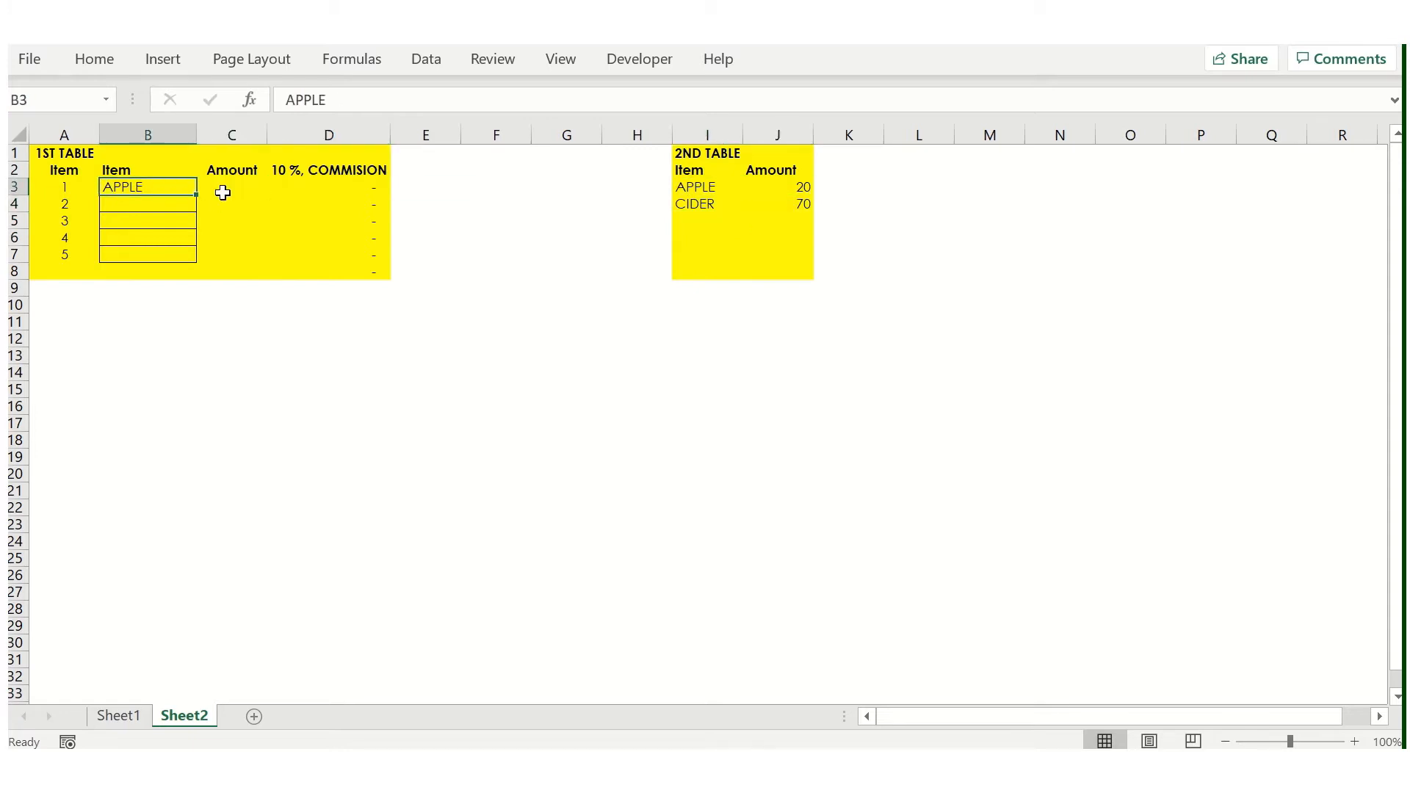
key(Left)
key(Up)
key(Right)
key(Up)
key(Down)
key(Down)
key(shift+Down)
key(shift+Down)
key(shift+Down)
key(shift+Down)
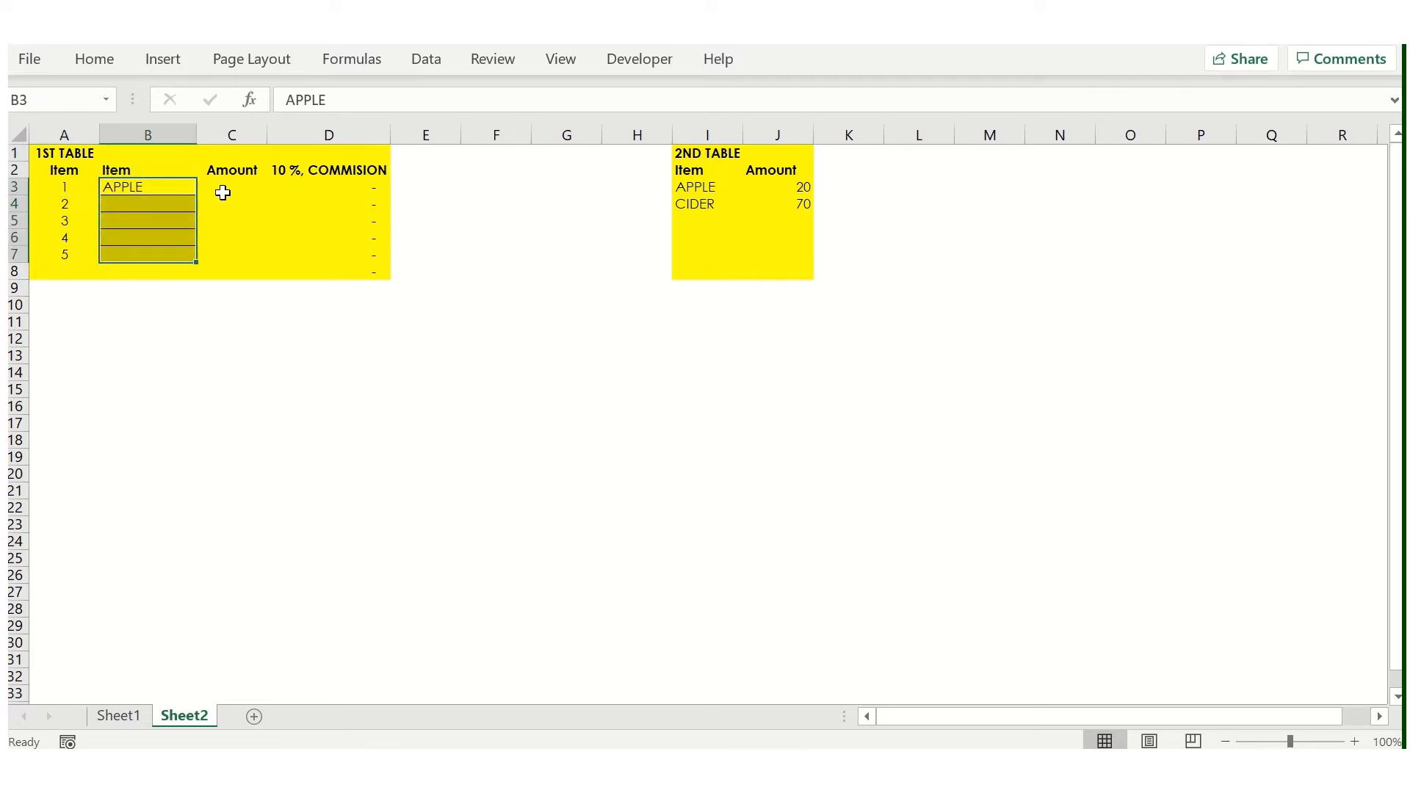
- Enter APPLE, CIDER and APPLE as the first three items in B3:B5
click(223, 192)
key(Left)
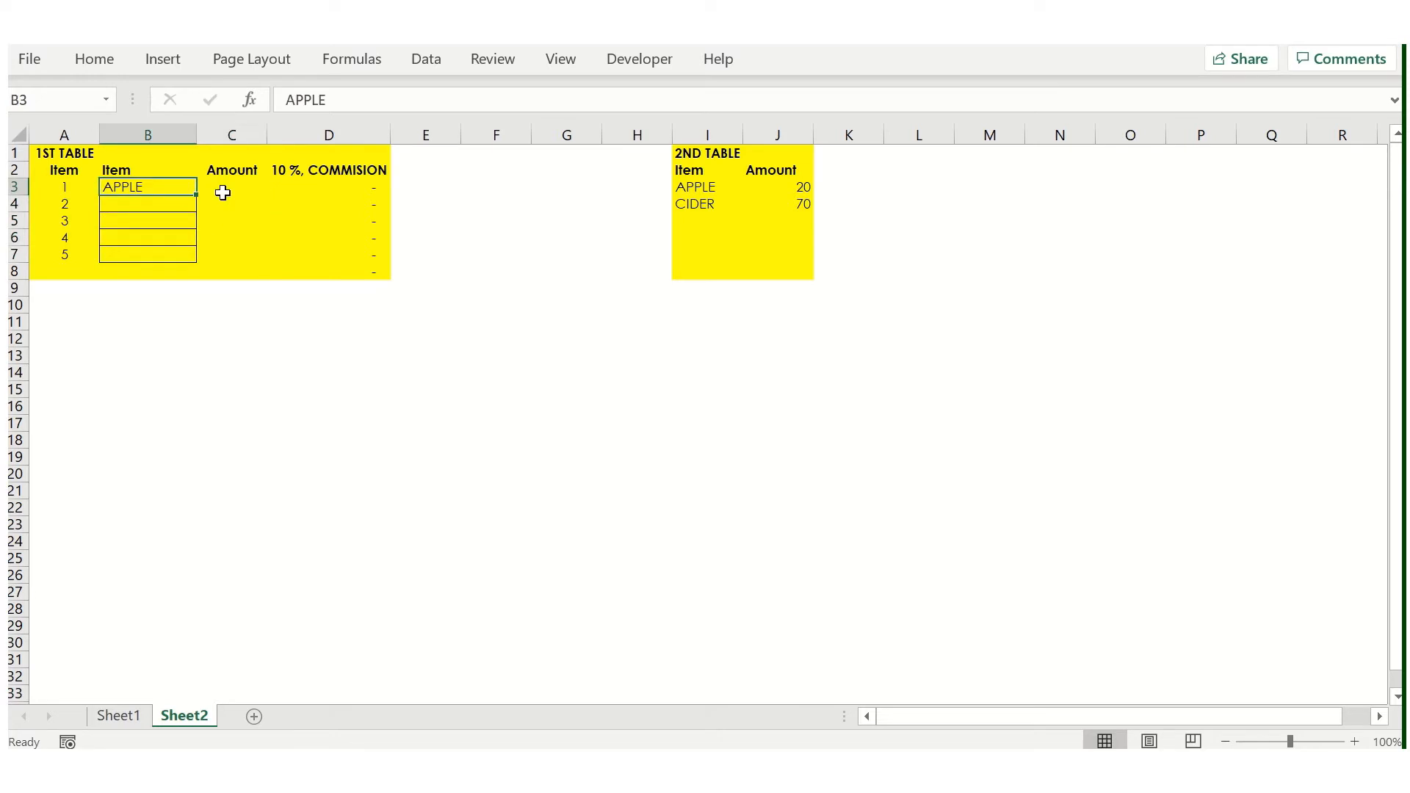
text(APPLE)
key(Return)
text(CIDER)
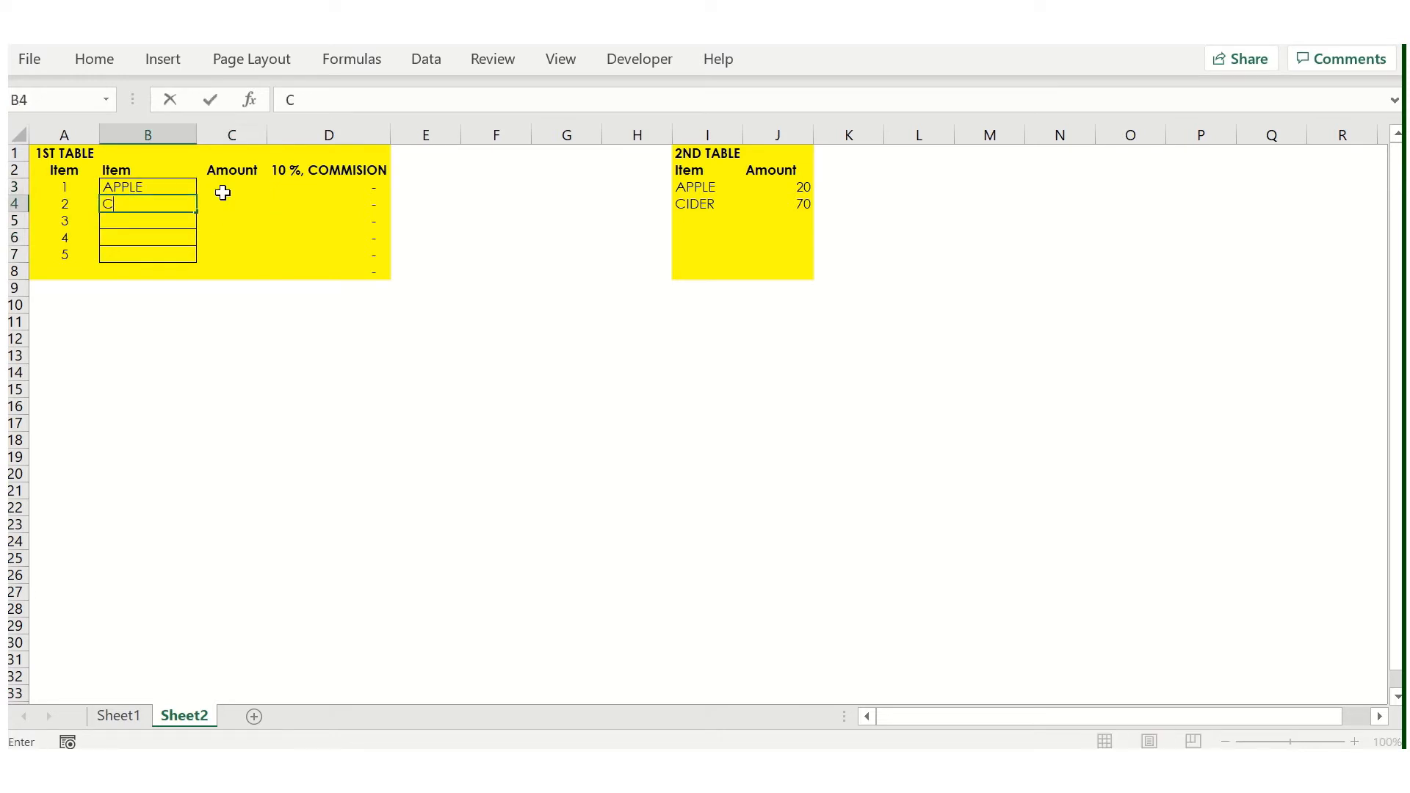
key(Return)
text(APPLE)
key(Return)
- Enter 20 manually as the amount for the first item in C3
key(Up)
key(Up)
key(Up)
click(223, 192)
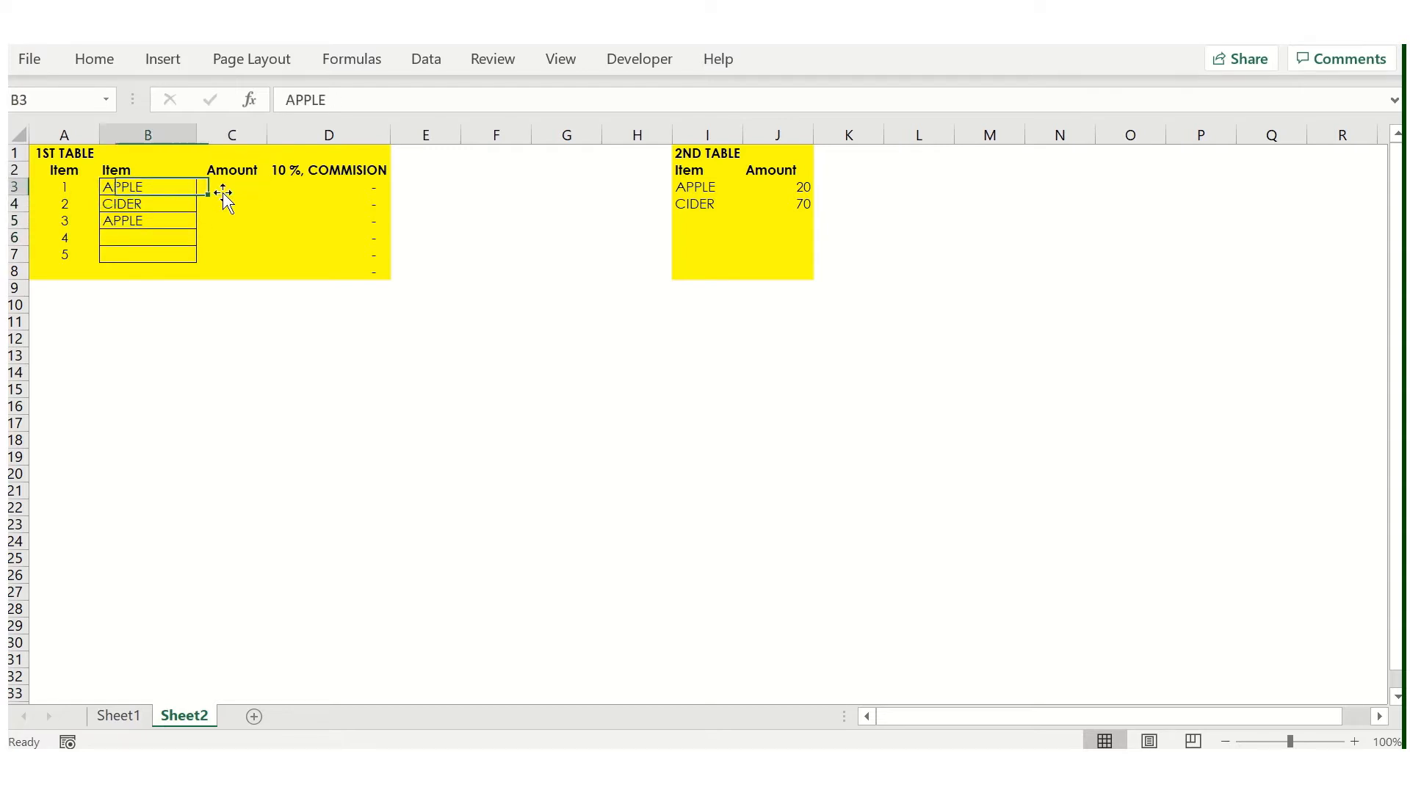
key(Left)
key(Right)
text(20)
key(ctrl+Return)
- Examine the commission formula in D3 and its reference to the amount in C3
key(Down)
key(Up)
key(Right)
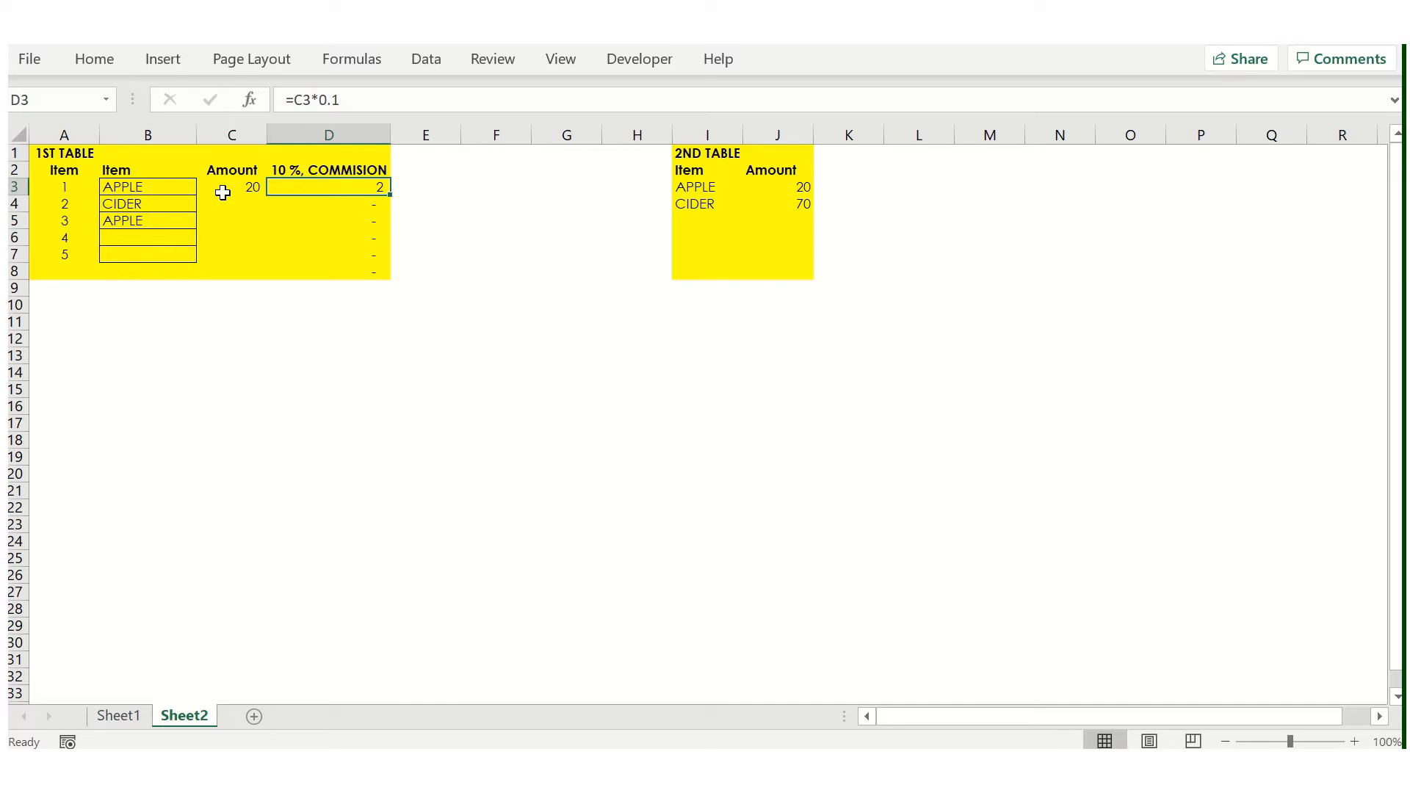
key(ctrl+space)
key(Left)
key(Right)
key(F2)
key(Escape)
key(Up)
key(Down)
key(F2)
key(Escape)
key(Left)
key(Right)
key(F2)
key(Escape)
key(F2)
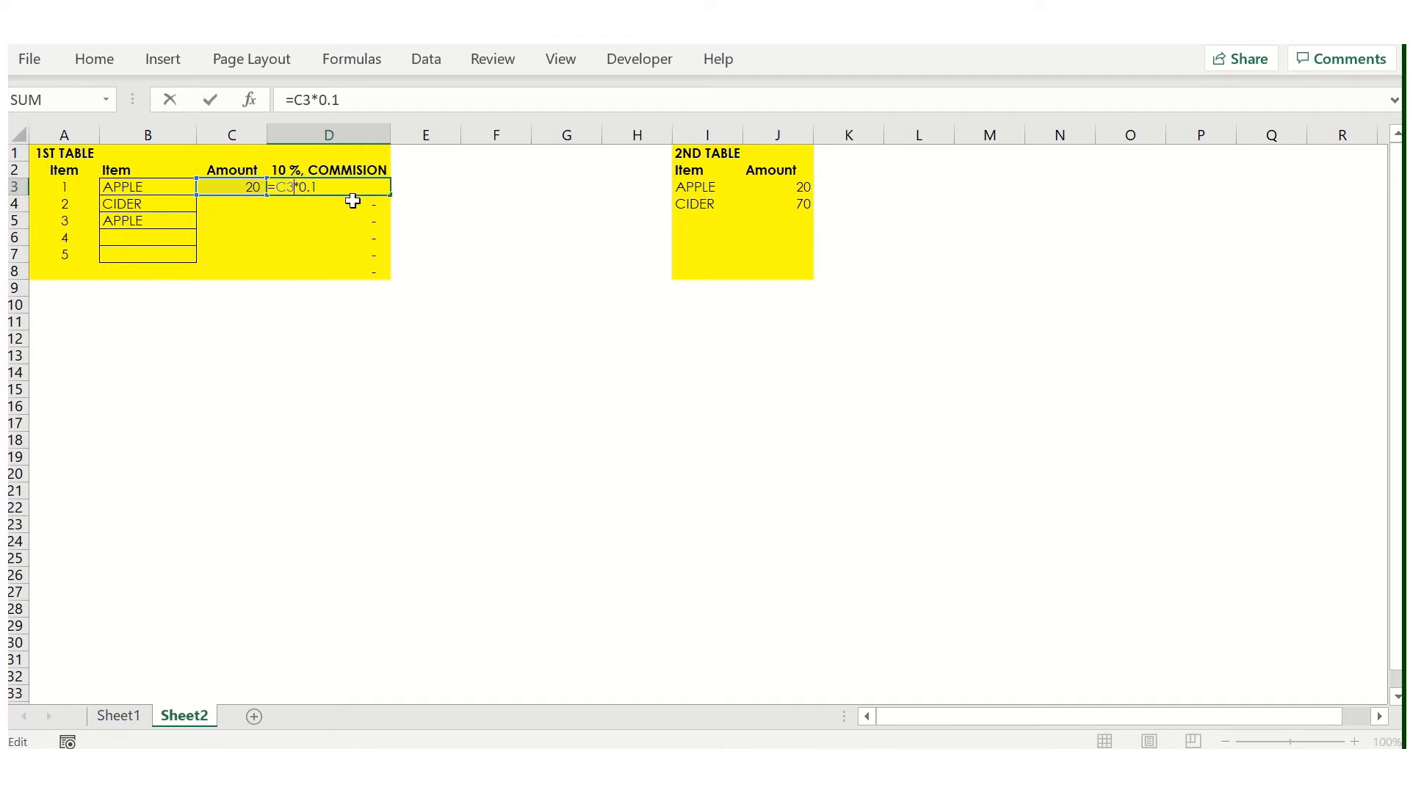
key(Escape)
key(Left)
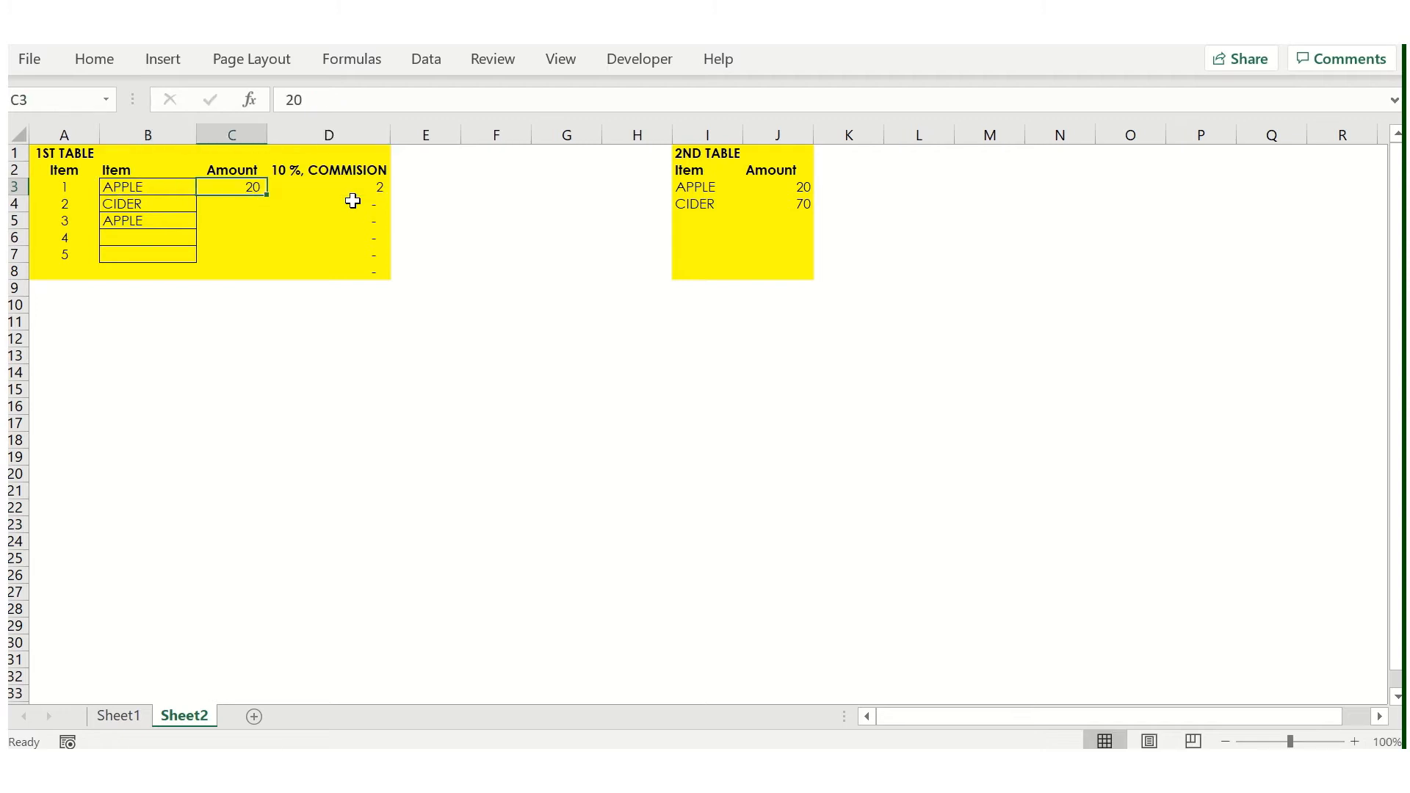
- Clear the manually entered amount from C3
key(Right)
key(Left)
key(Delete)
key(Left)
key(Right)
key(Left)
text(ASD)
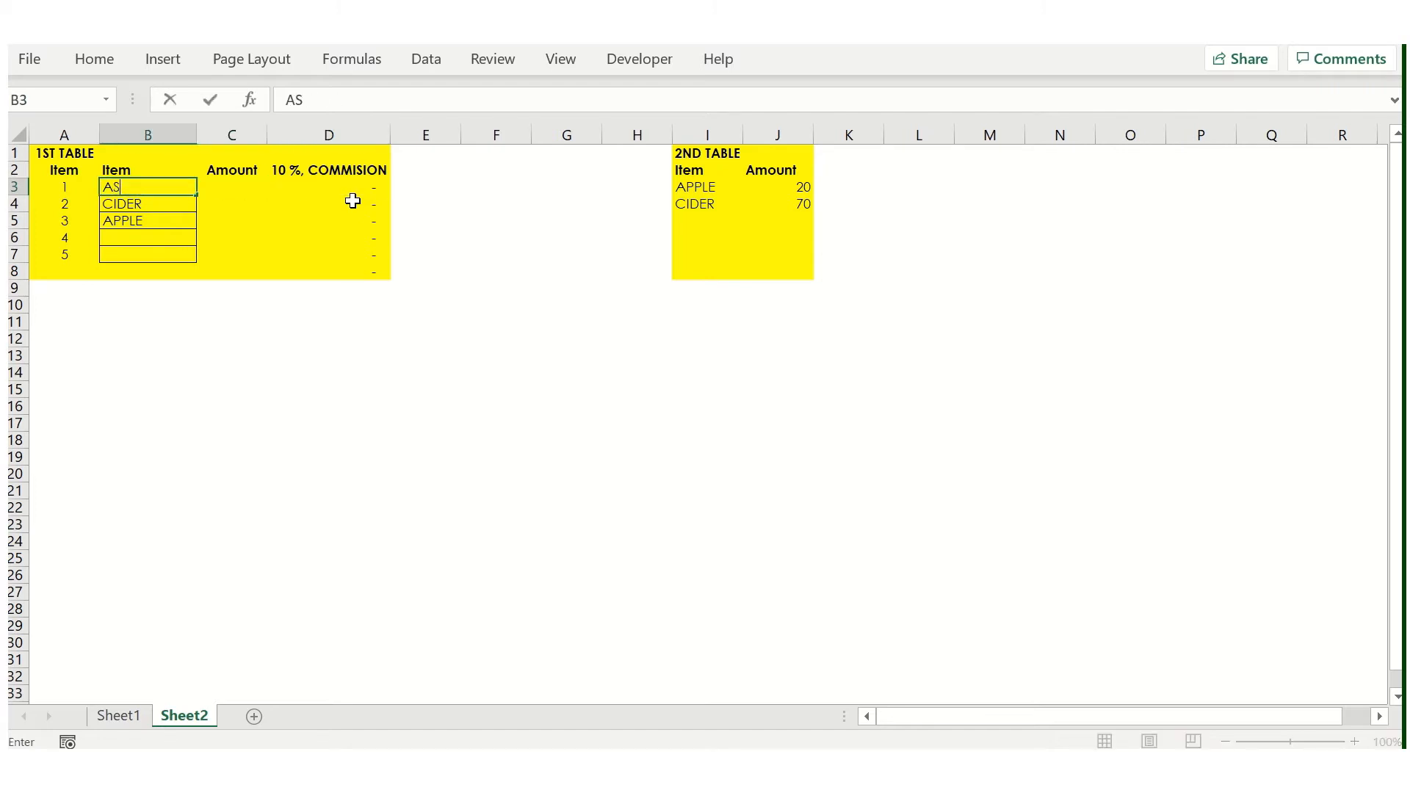
key(Escape)
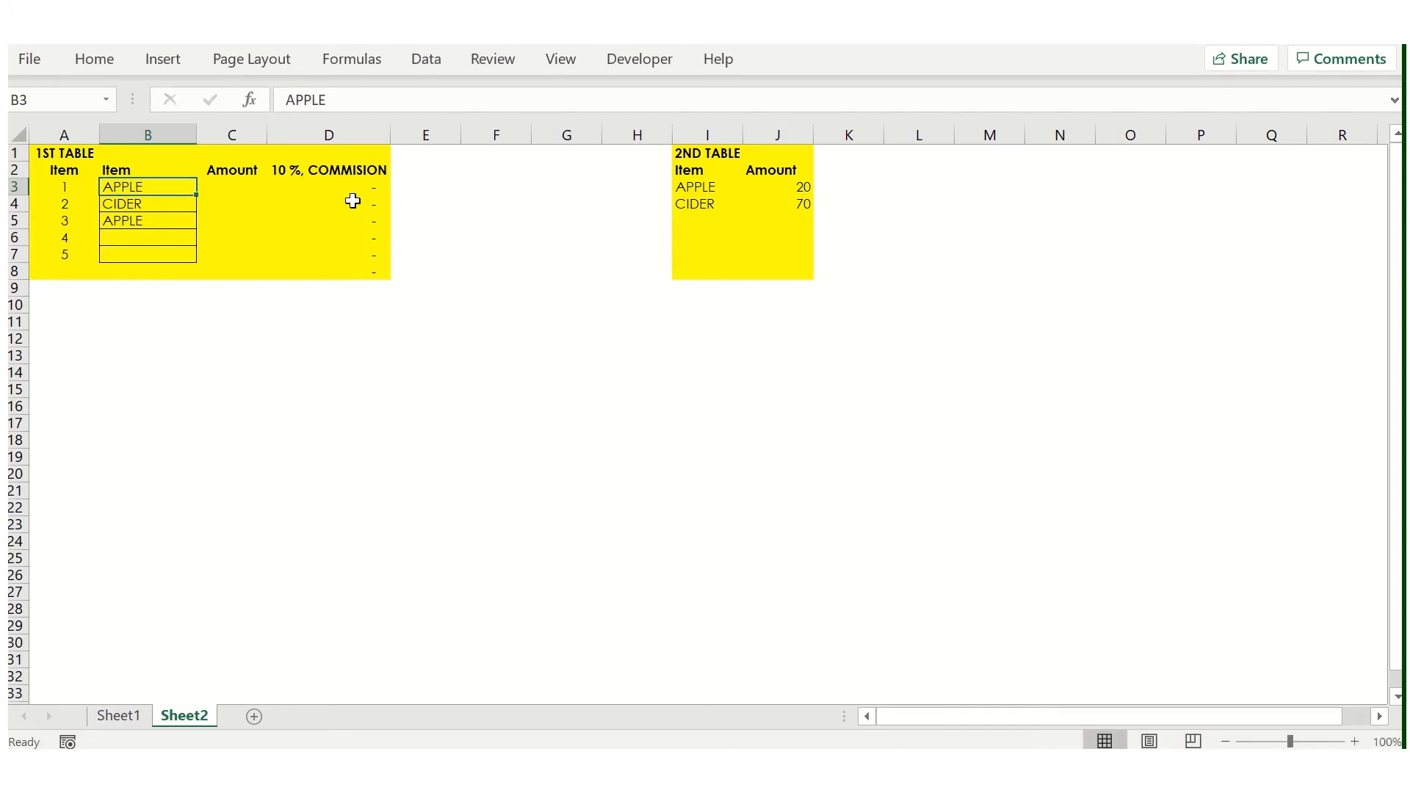
- Clear the item names from B3:B5 in the 1st table
key(shift+Down)
key(shift+Down)
key(Delete)
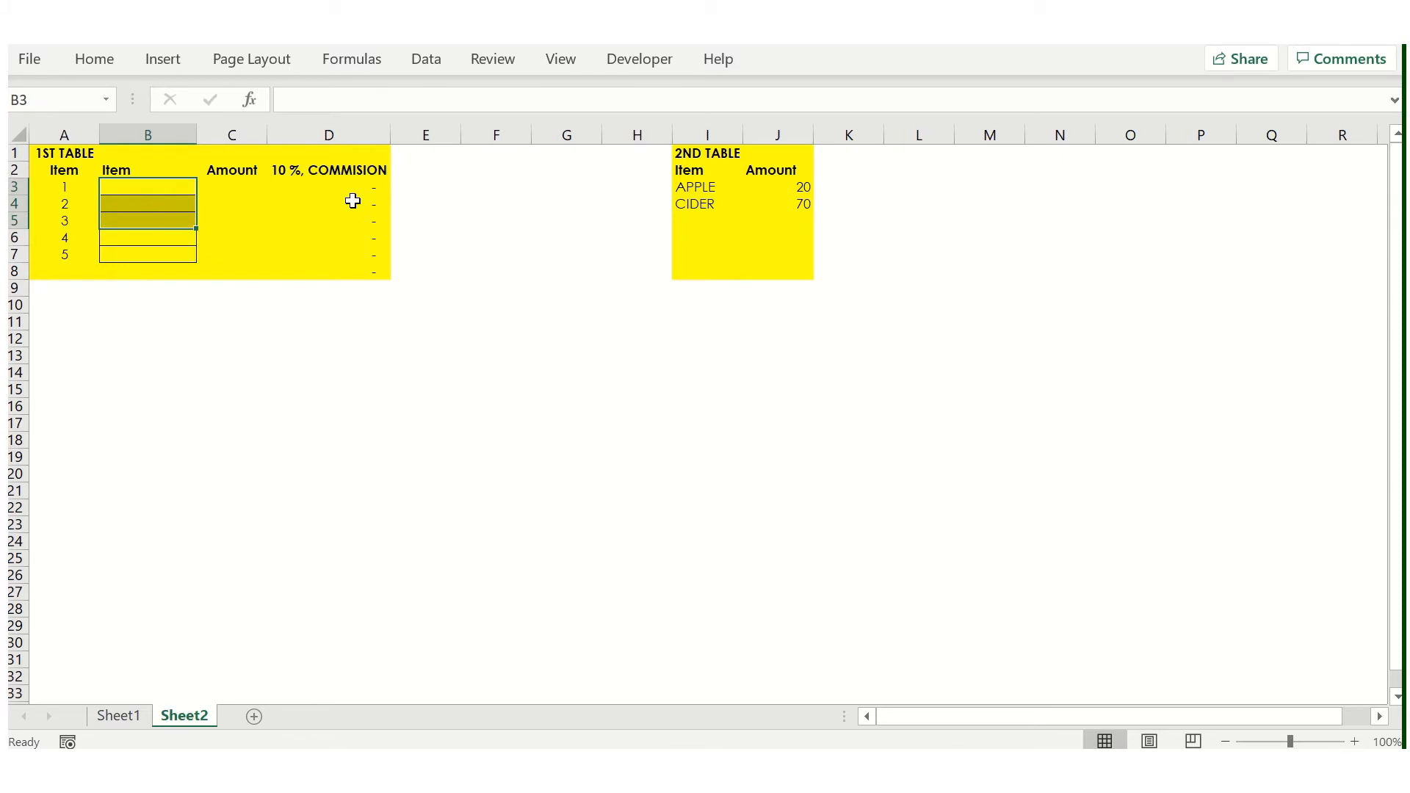
key(shift+Up)
key(shift+Up)
key(ctrl+space)
key(Up)
key(Down)
key(ctrl+space)
key(Up)
key(ctrl+space)
key(Down)
key(Right)
key(Right)
key(Left)
key(Left)
key(Right)
text(=)
key(Escape)
key(BackSpace)
- Enter the formula =VLOOKUP(B3,I2:J4,2,FALSE) in C3 to fetch the item's amount from the 2nd table
text(=VLOOKU)
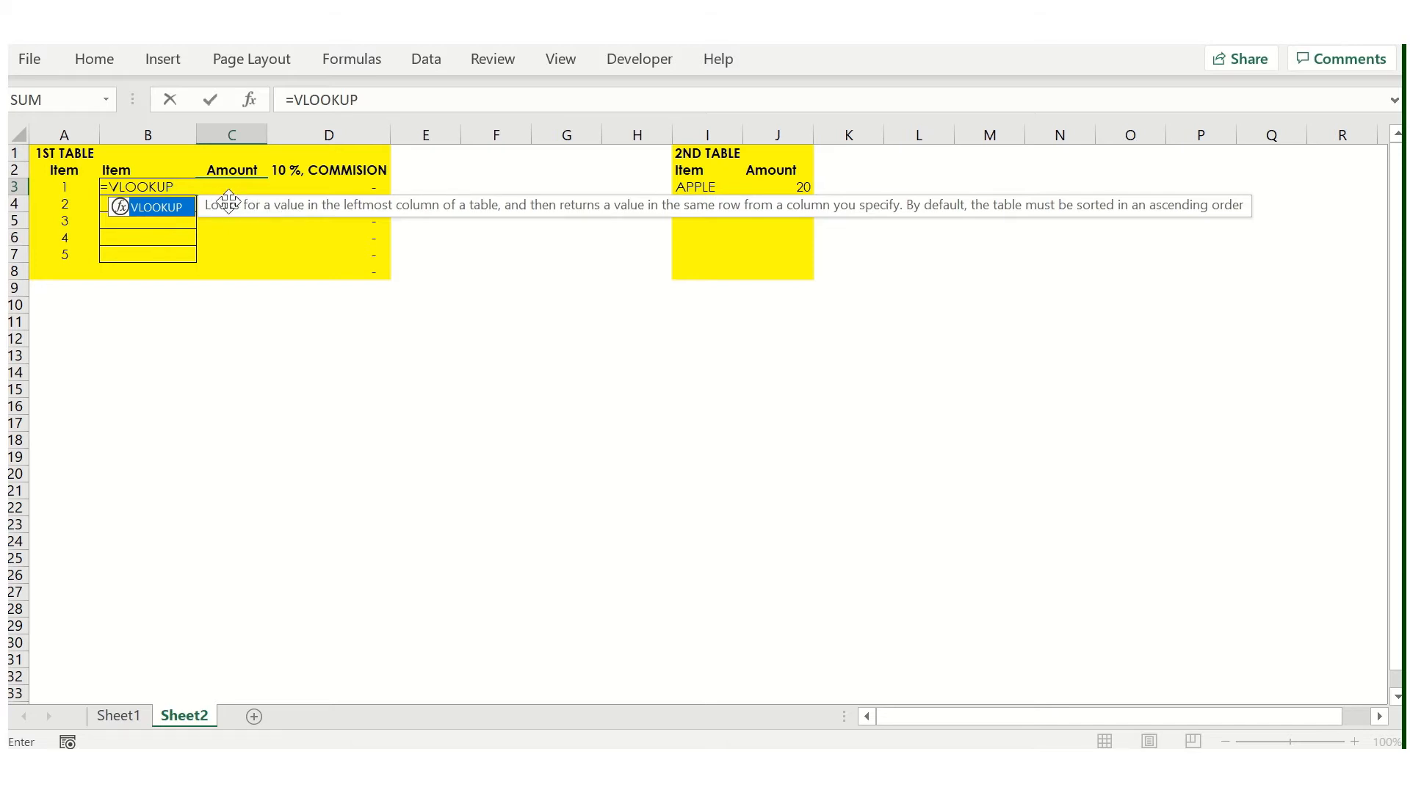
text(P()
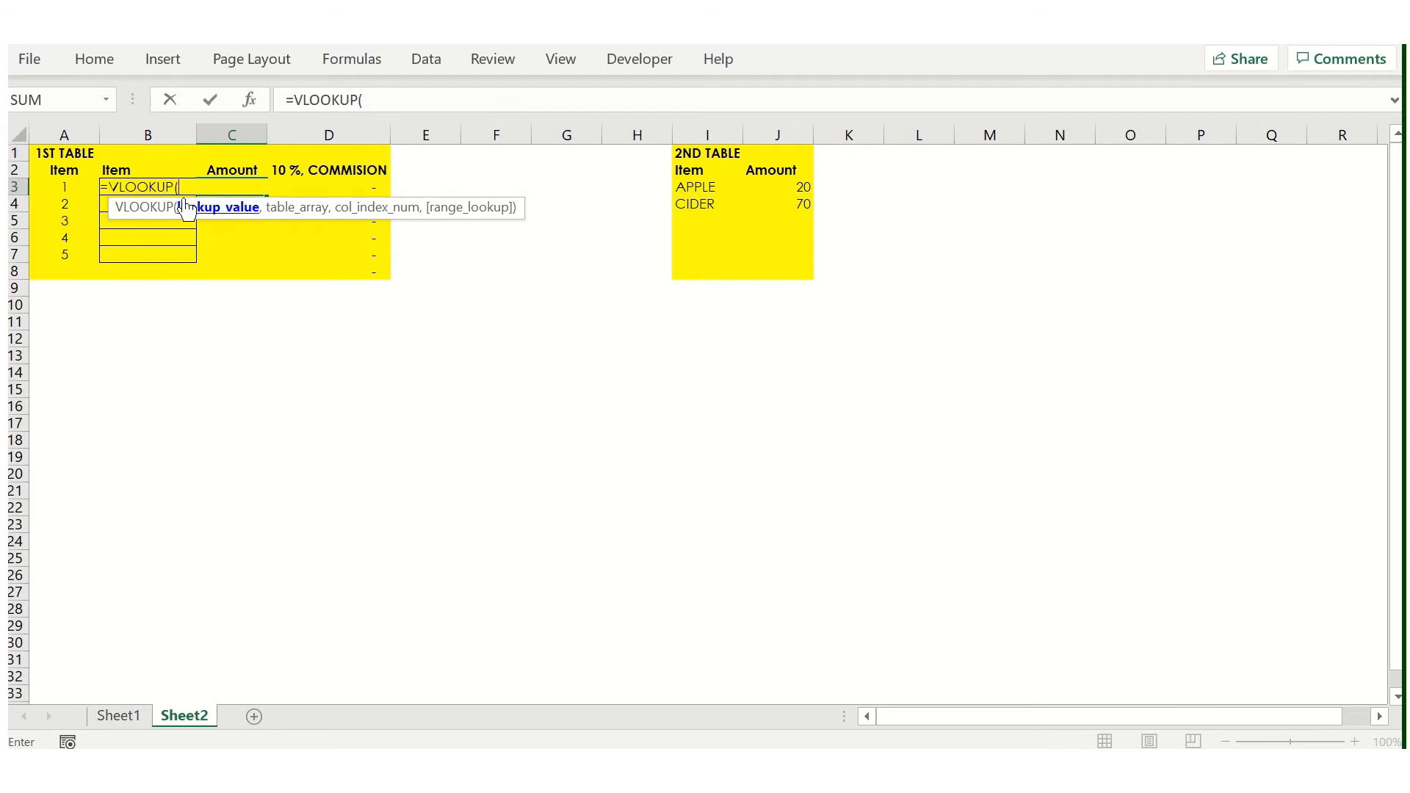
click(83, 190)
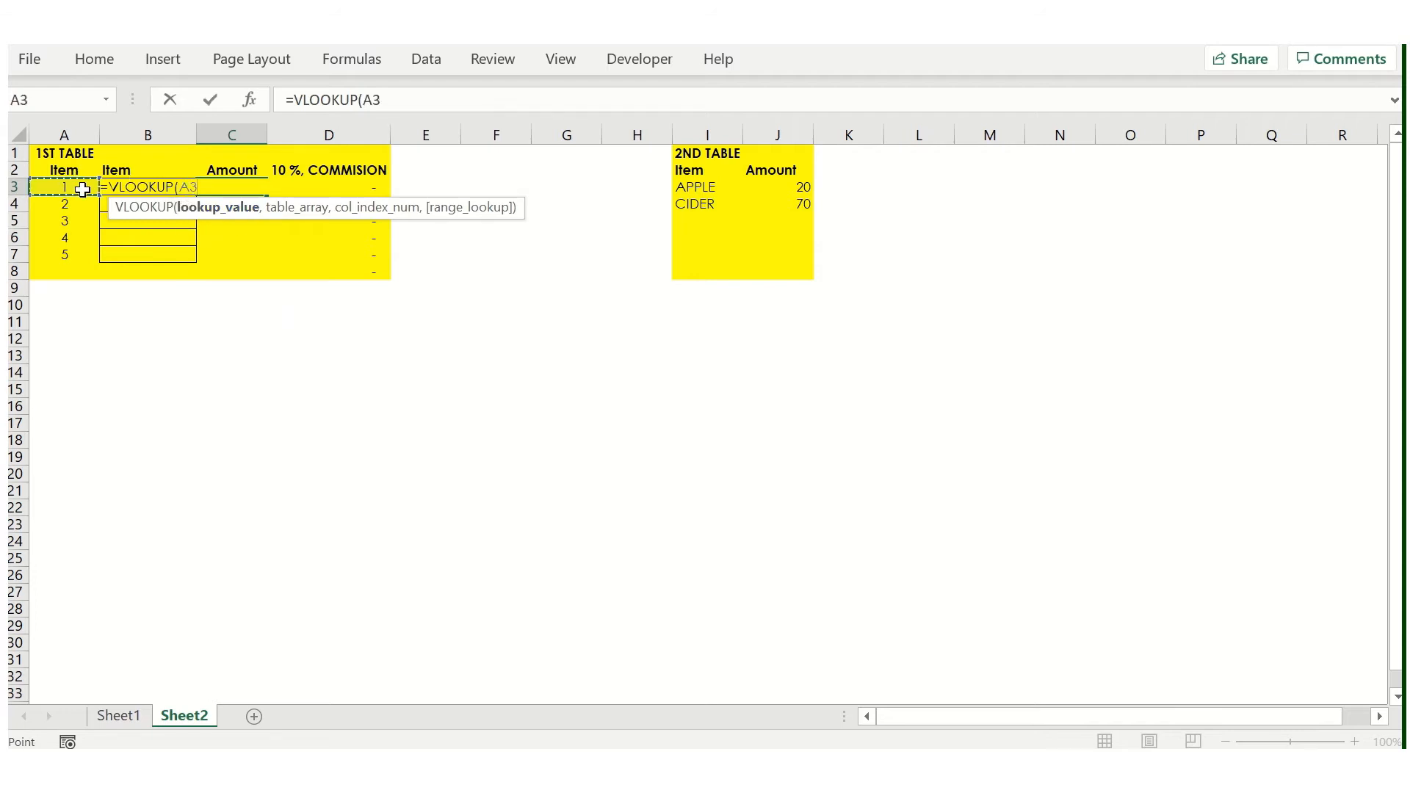
key(Right)
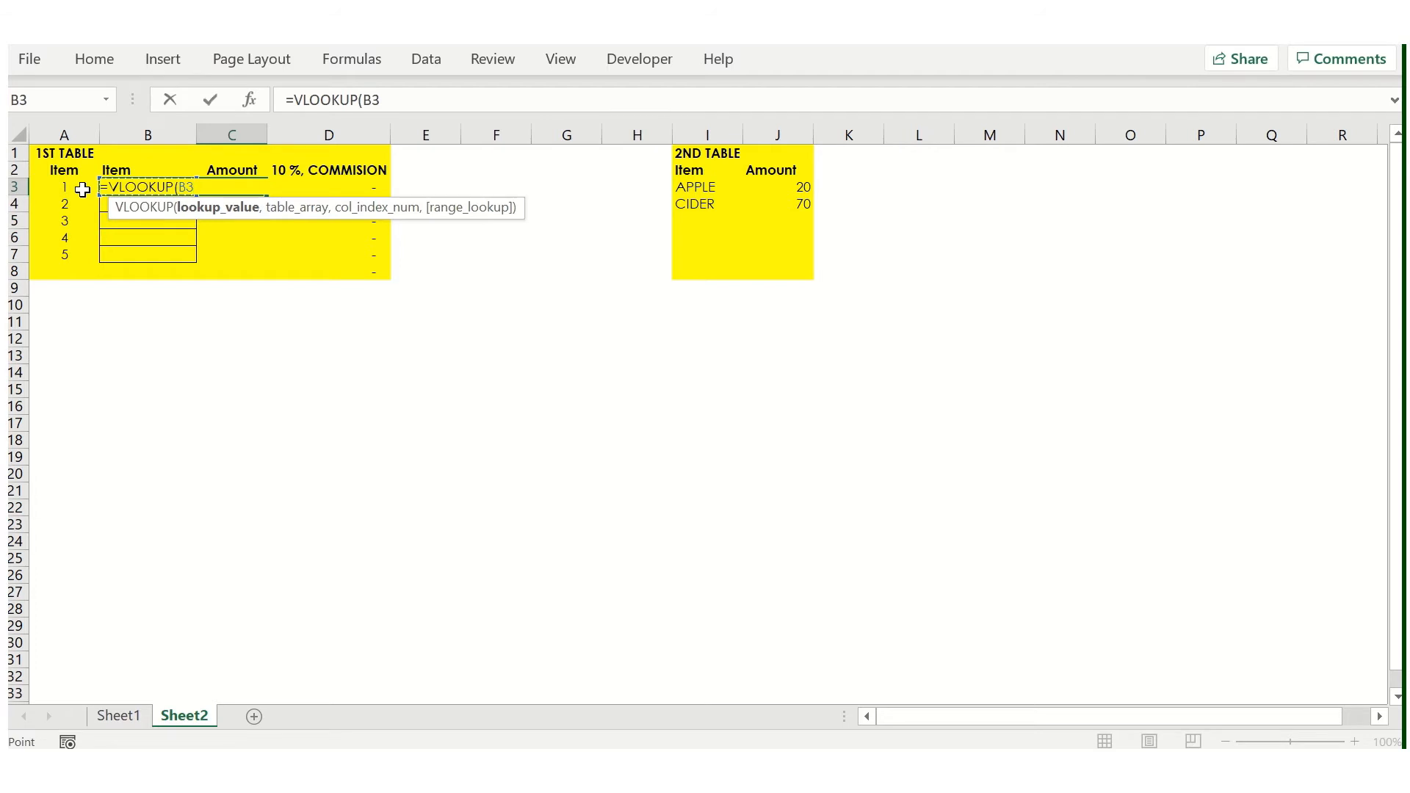
text(,)
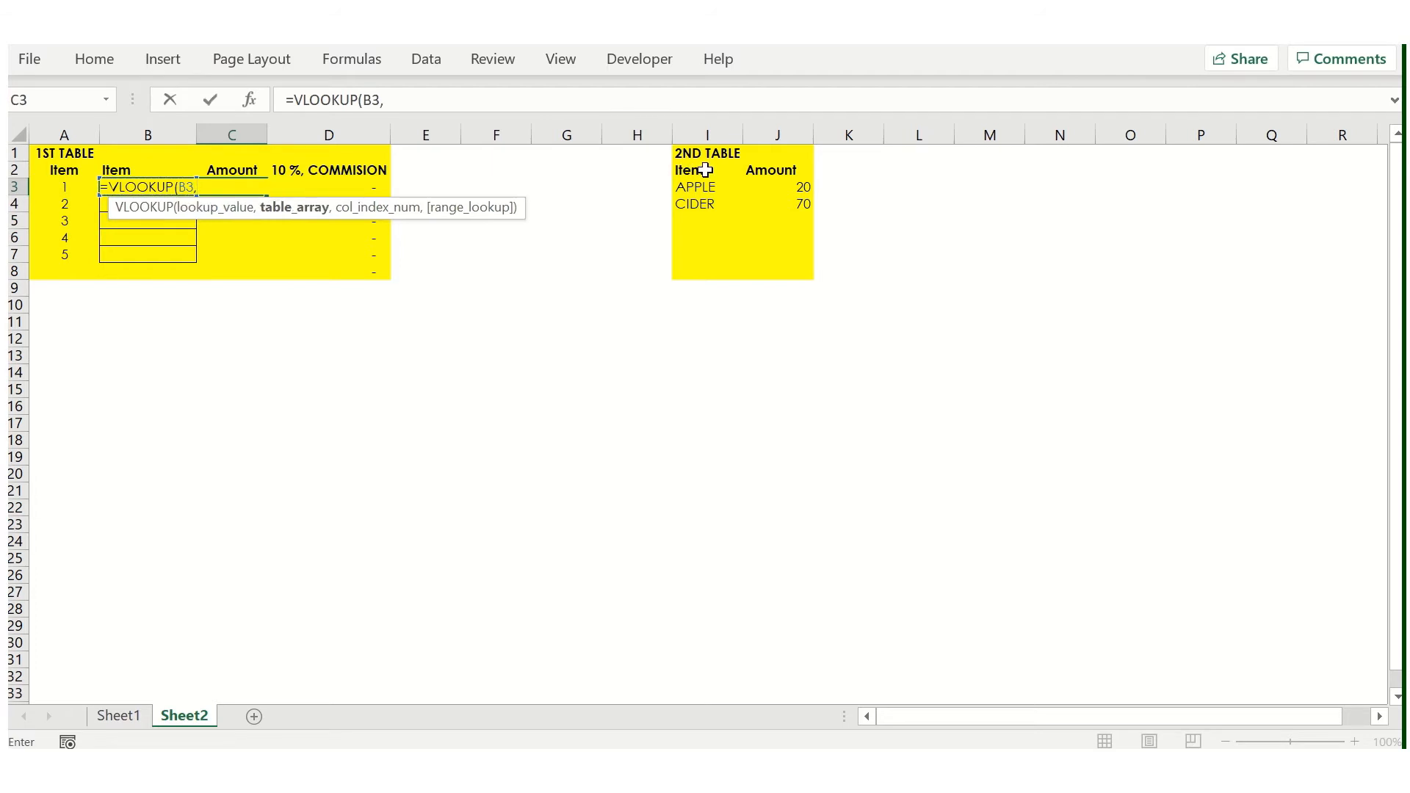
drag(705, 170, 777, 206)
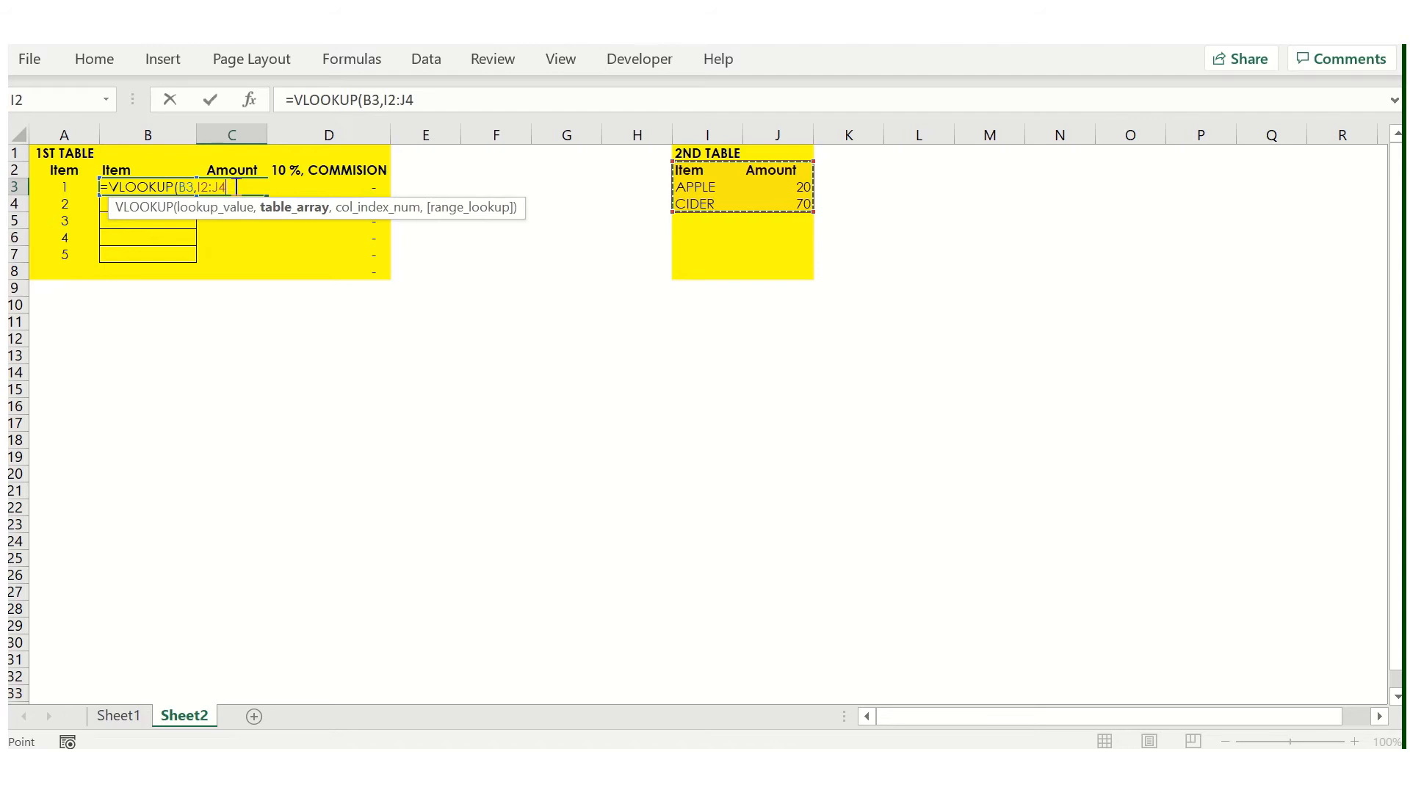
text(,)
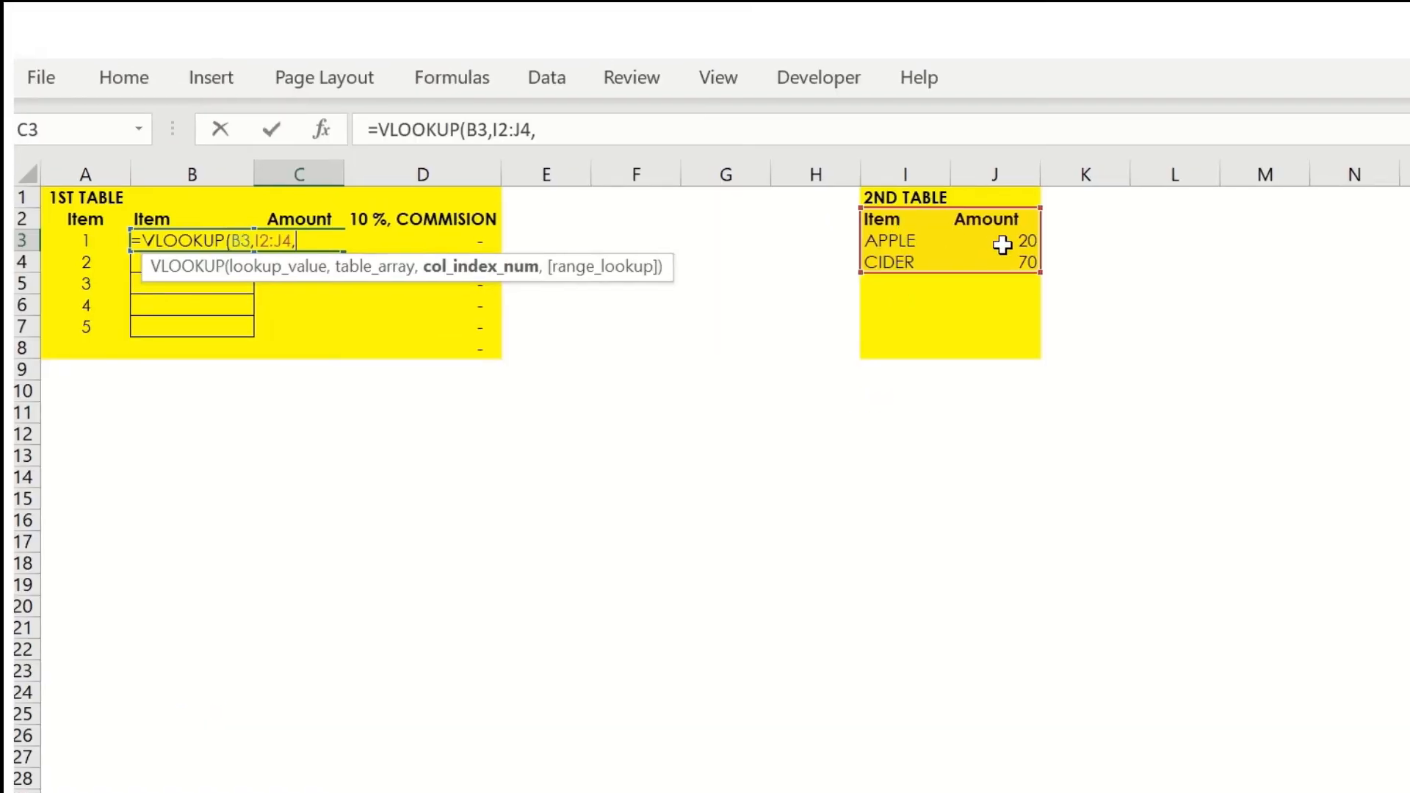
text(2)
text(,)
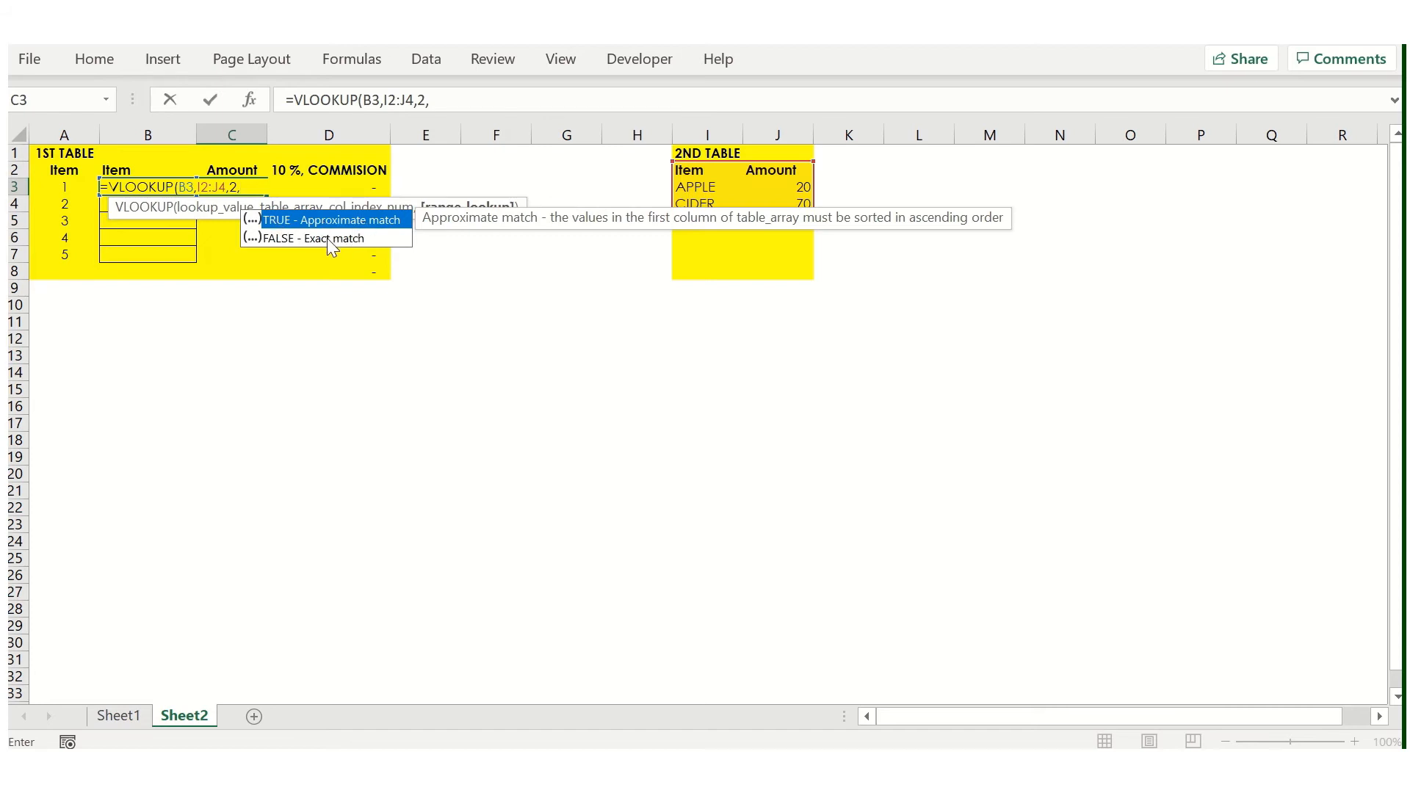
text(FALSE))
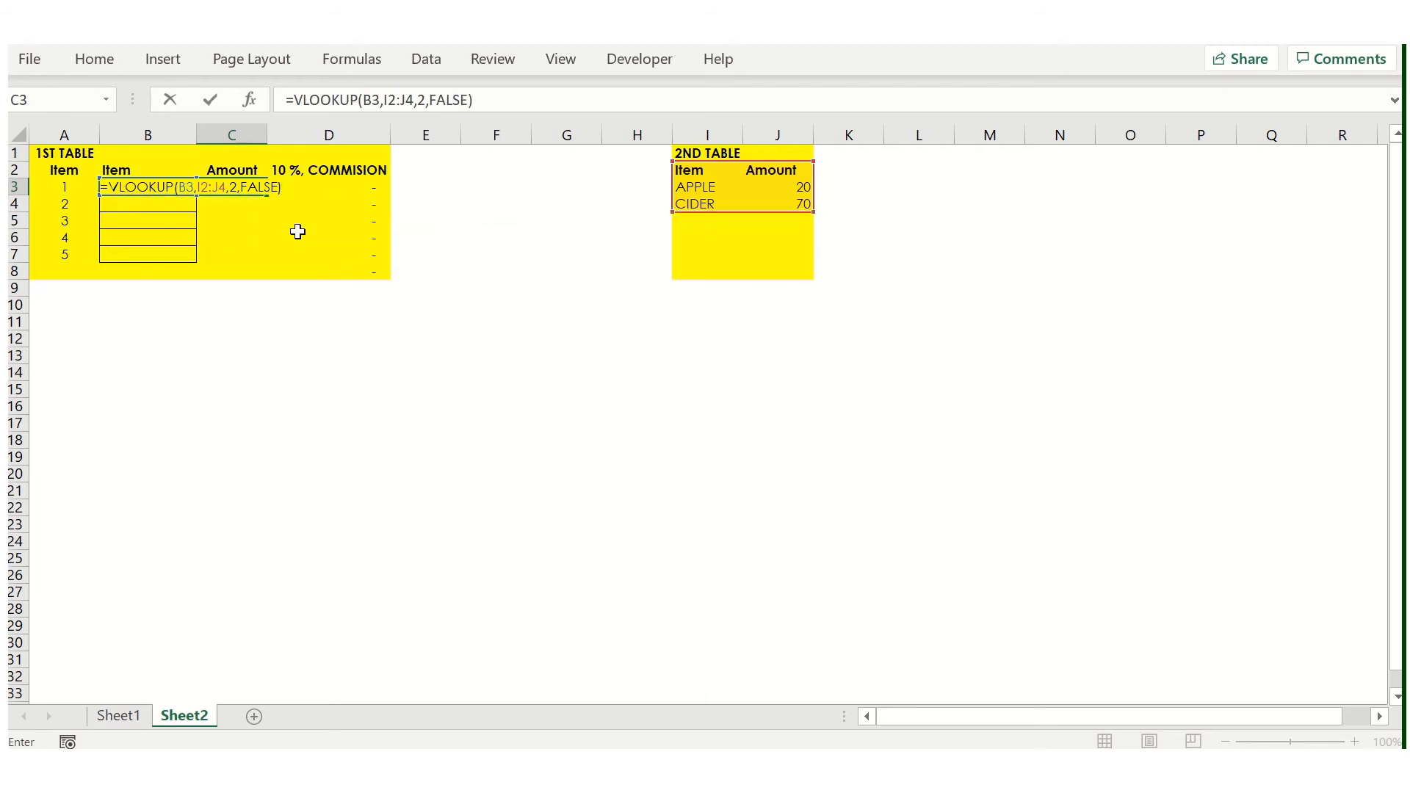
key(Return)
- Wrap the VLOOKUP in C3 with IFERROR so errors return 0: =IFERROR(VLOOKUP(B3,I2:J4,2,FALSE),0)
key(Right)
key(Left)
key(Up)
key(Right)
key(Left)
key(Left)
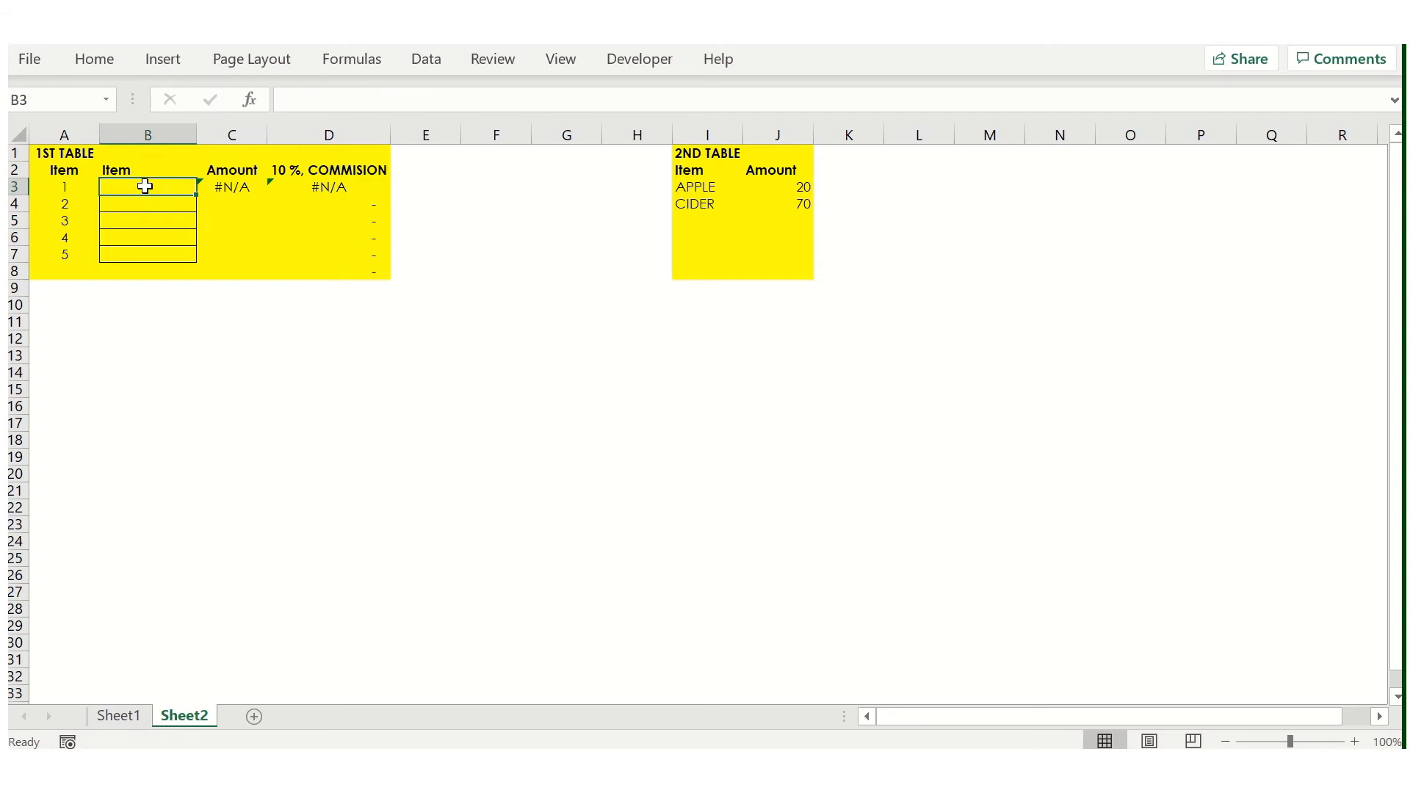
key(Right)
key(F2)
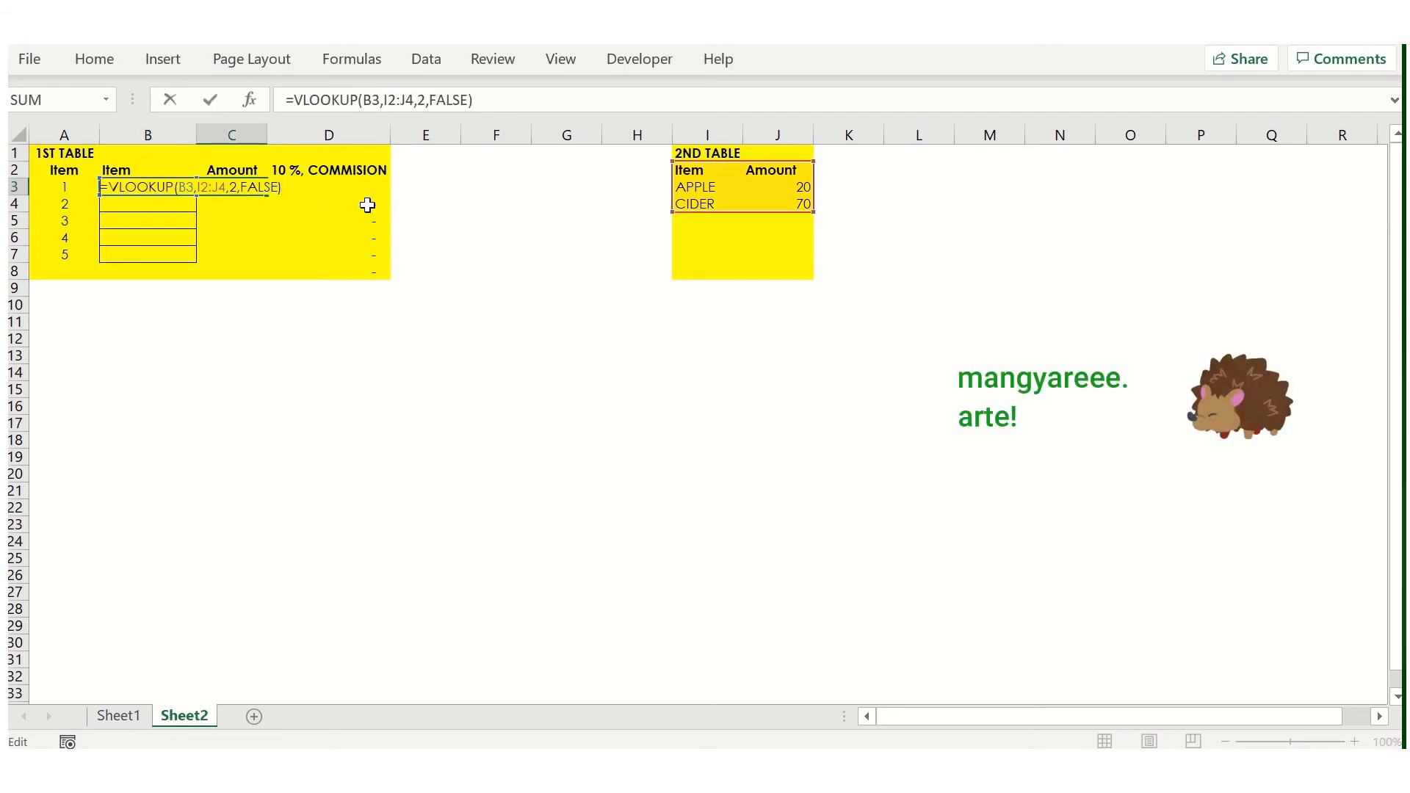
key(Right)
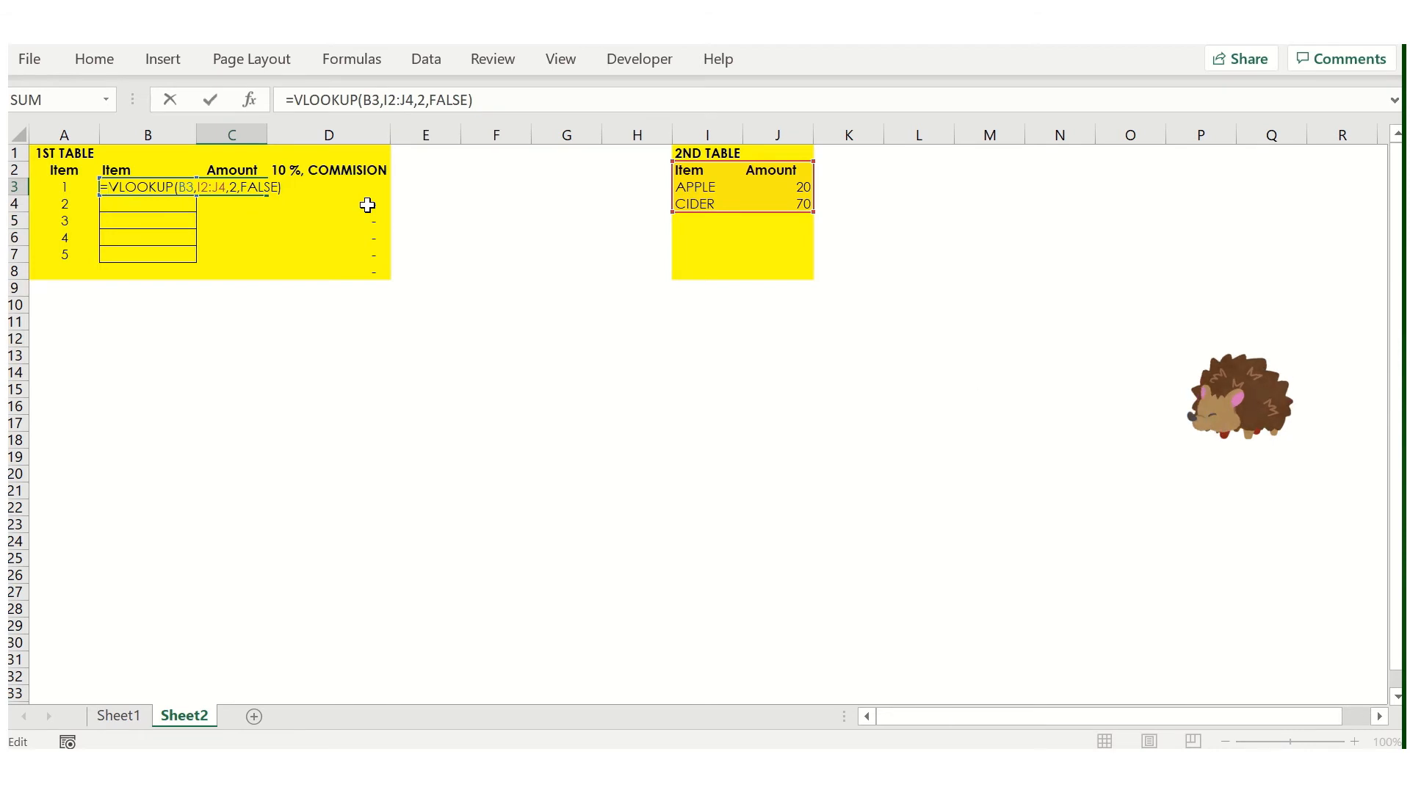
text(IFERROR()
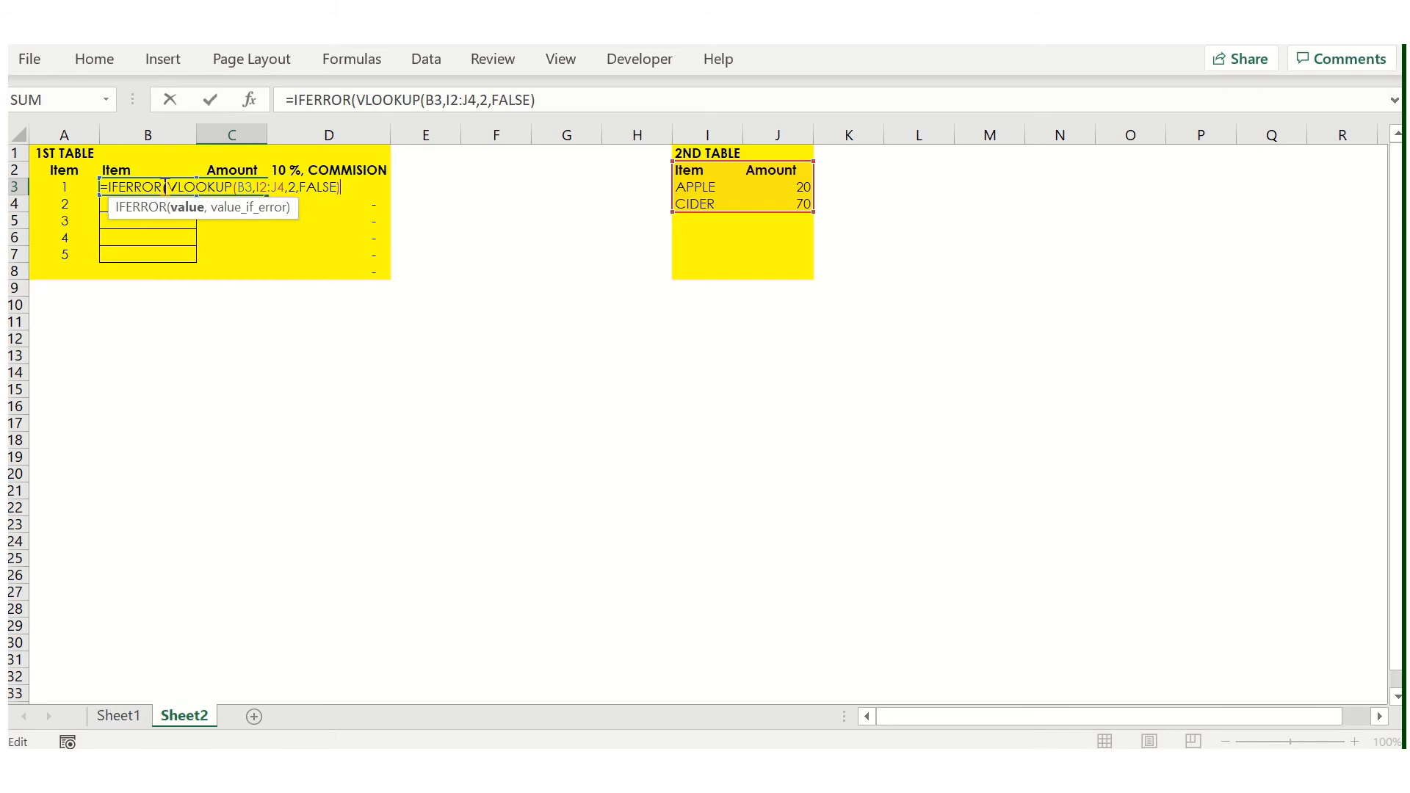
text(,0))
key(Return)
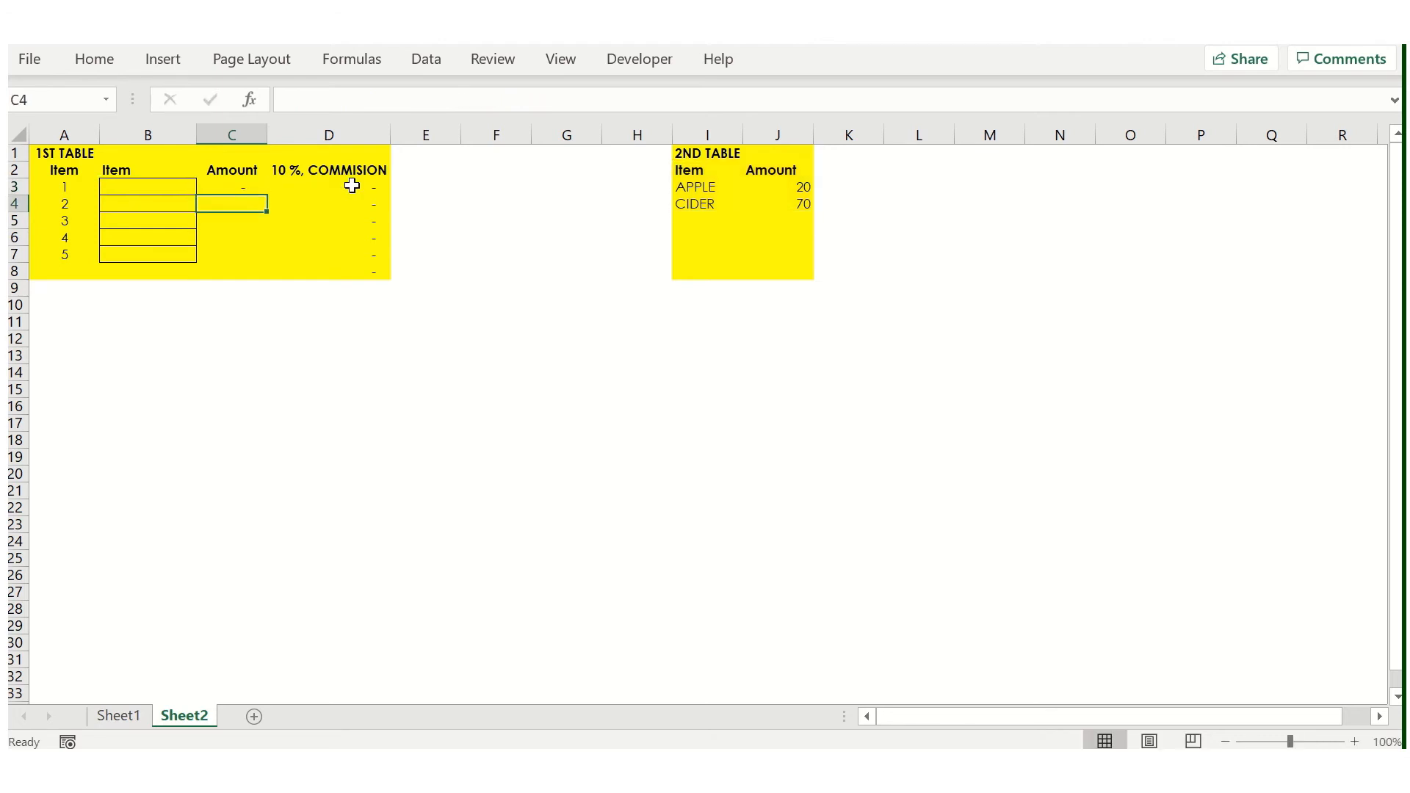
- Test the IFERROR lookup by entering the unlisted items 1 and AS in B3
key(Up)
key(Left)
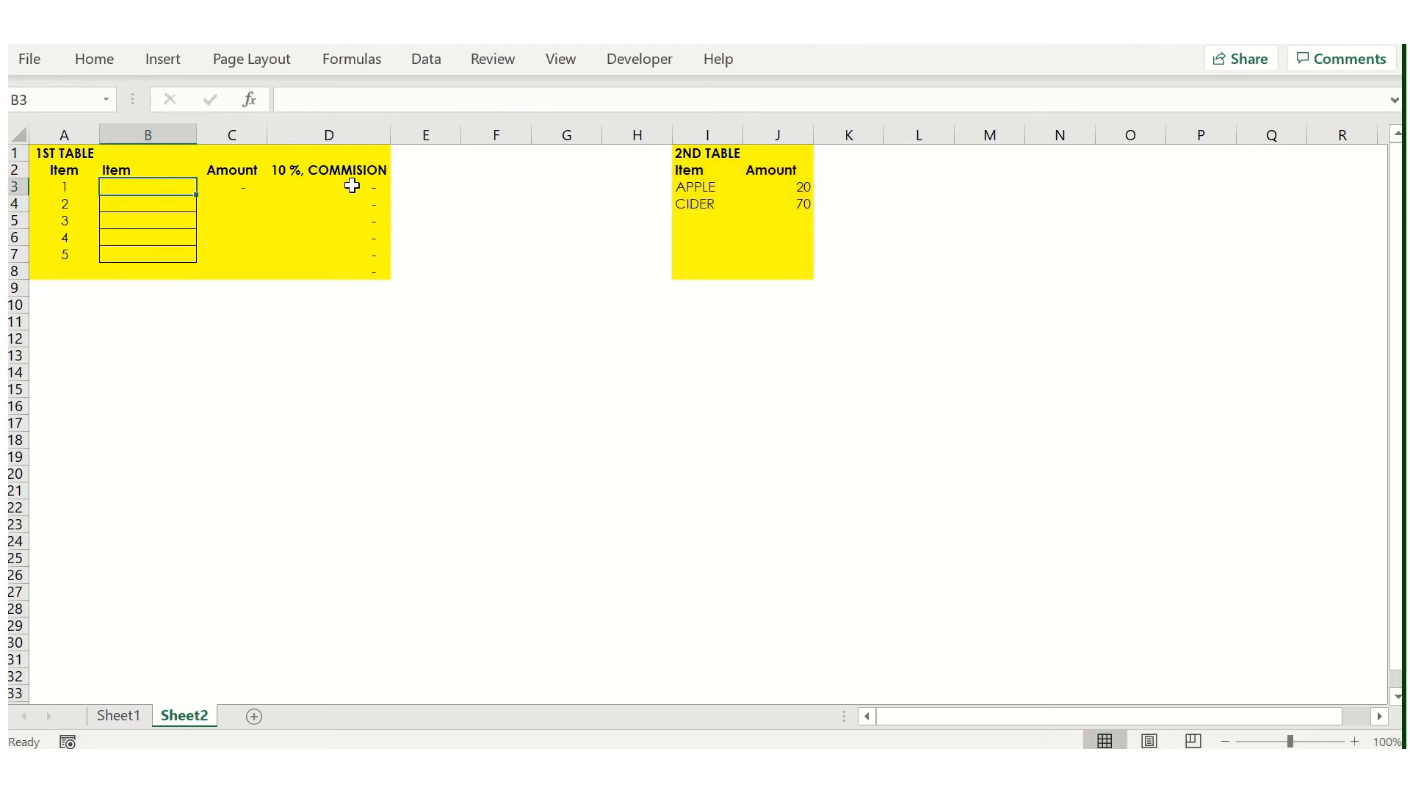
key(Right)
key(Right)
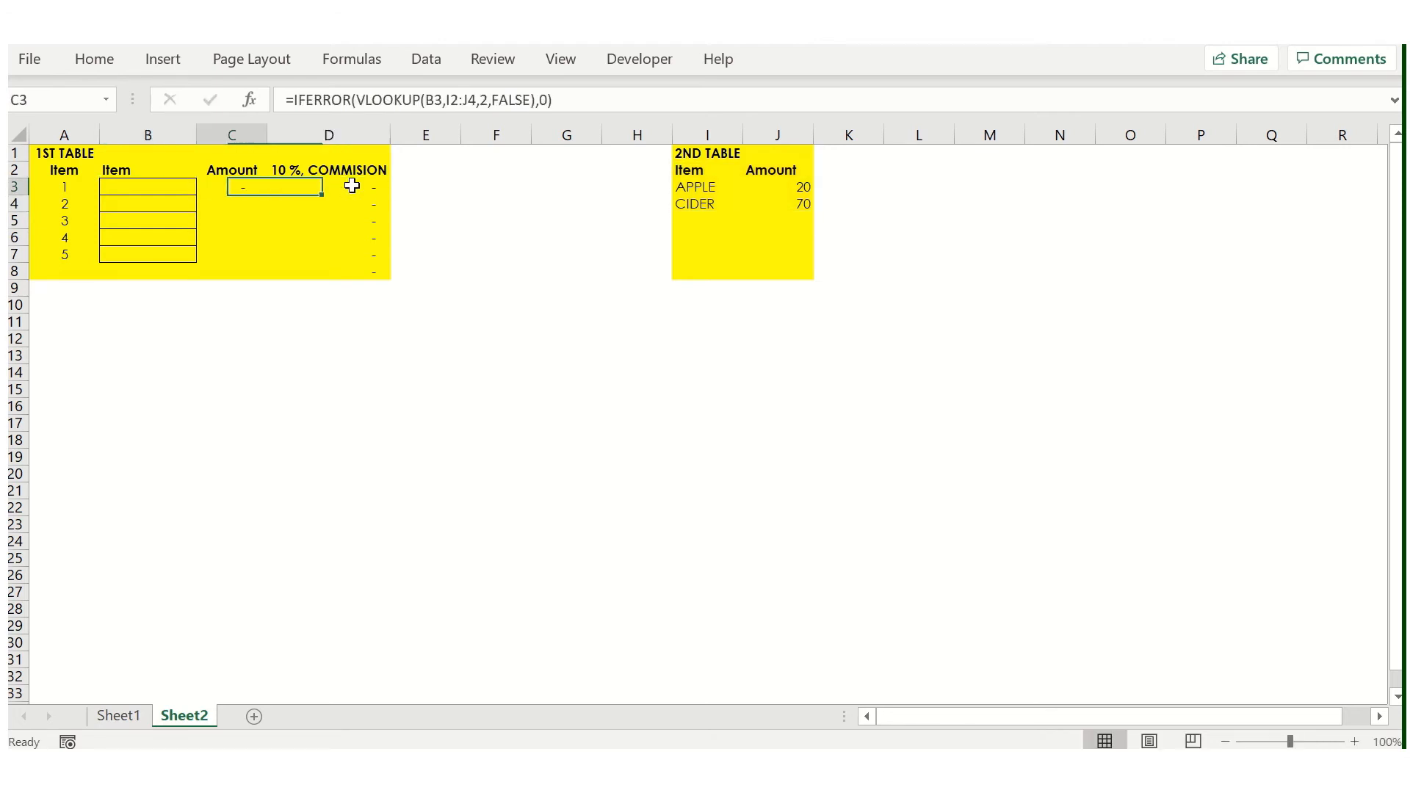
key(Left)
key(Left)
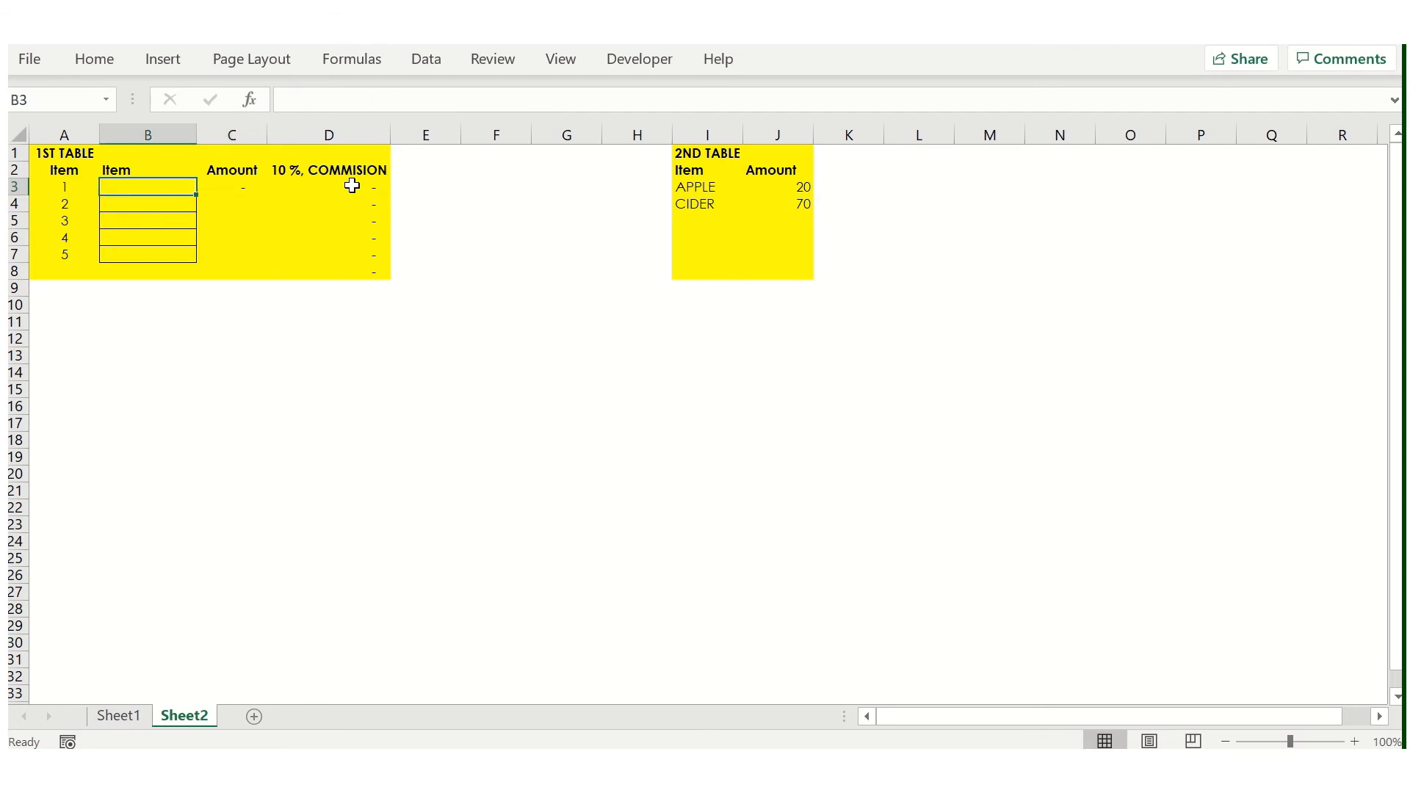
text(1)
key(Return)
key(Up)
key(Right)
key(Left)
text(AS)
key(Return)
key(Up)
- Enter APPLE as the first item in B3 and check its looked-up amount and commission
text(APPL)
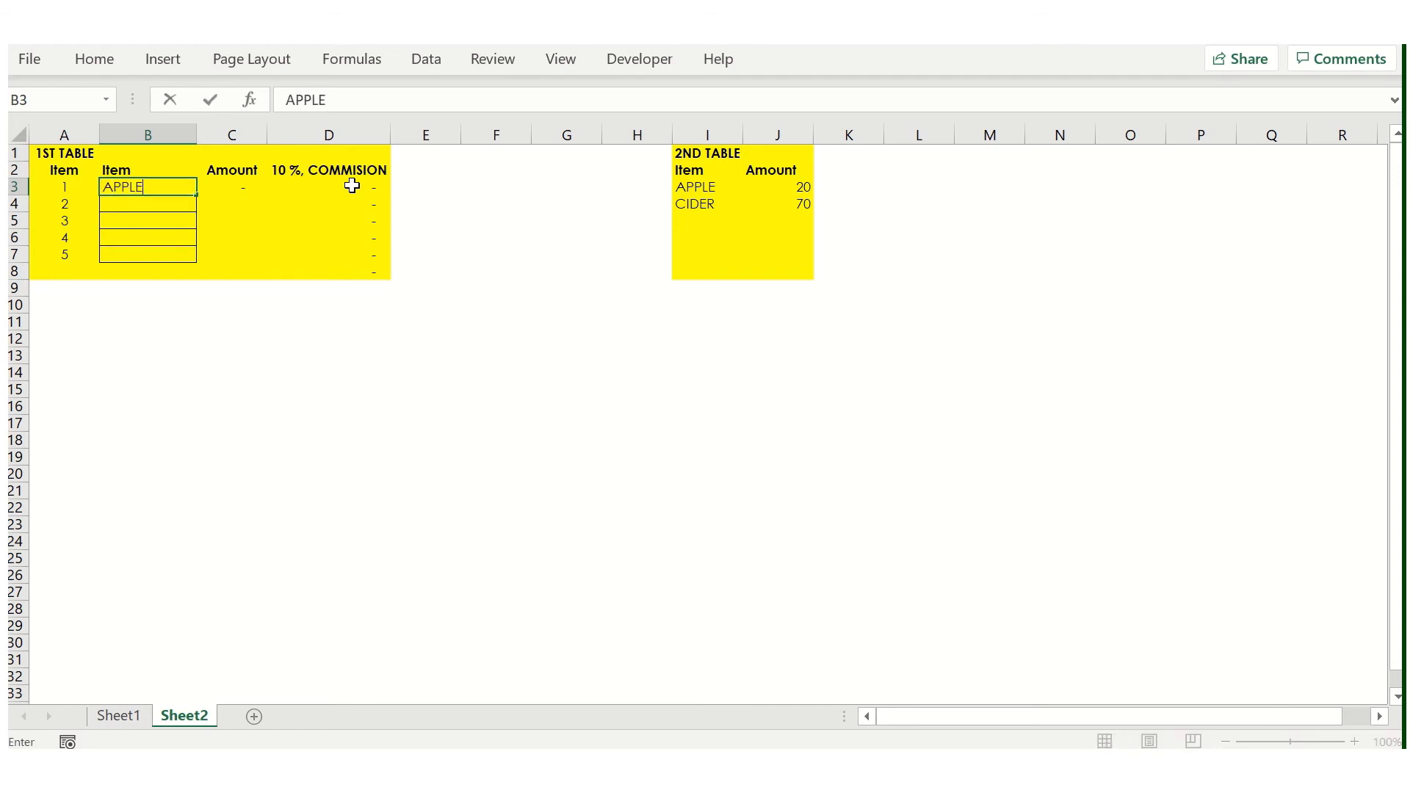
text(E)
key(Return)
key(Up)
key(Right)
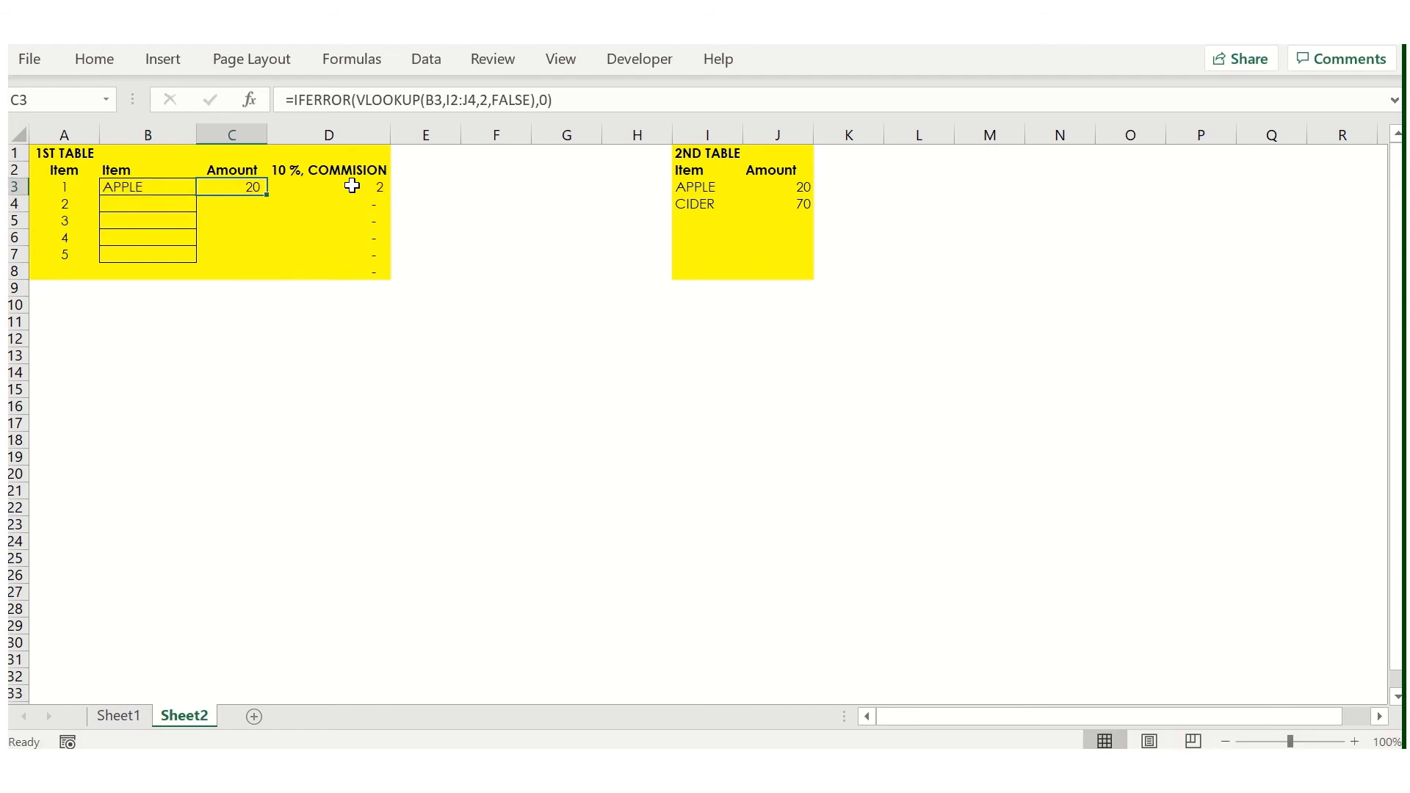
key(Right)
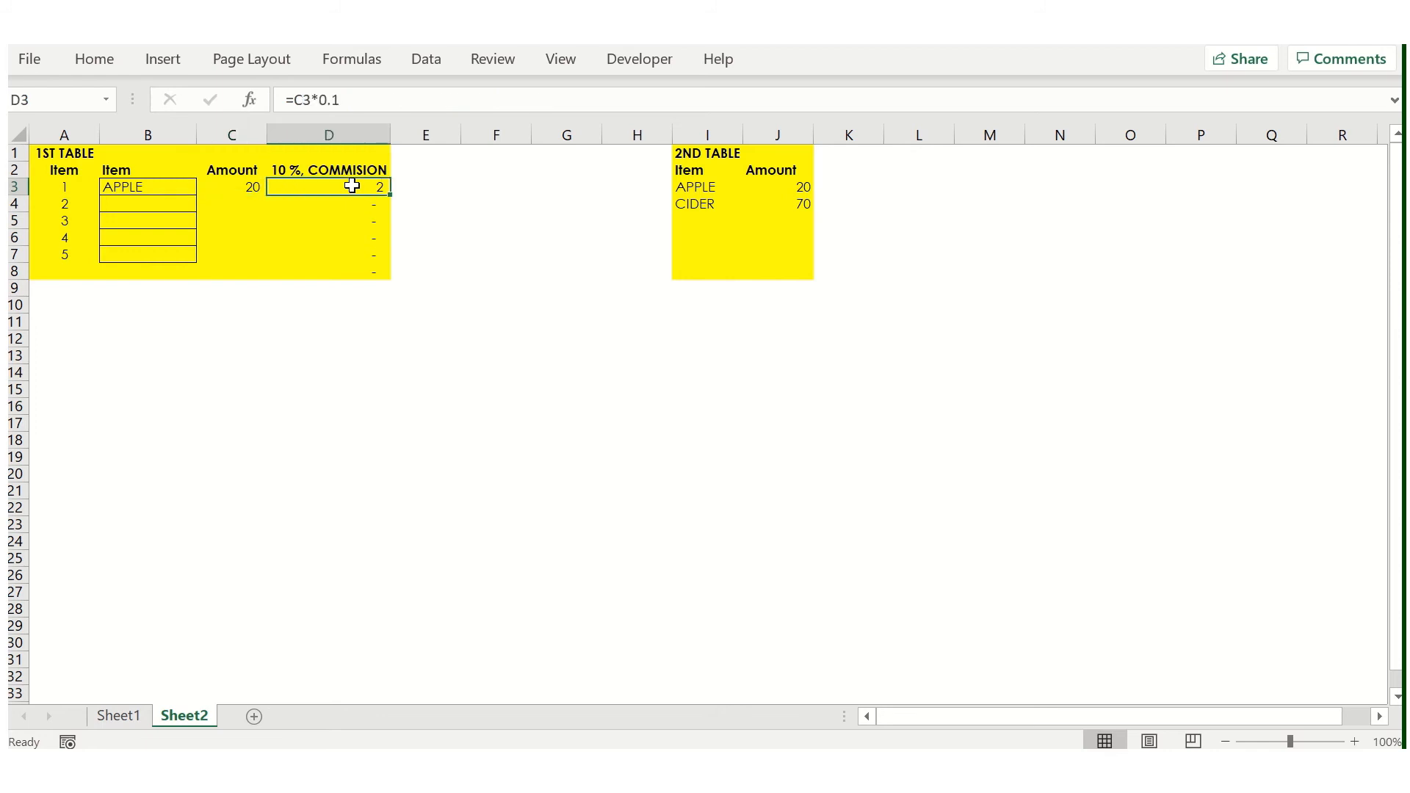
- Clear the existing commission formulas from D3:D8
key(Left)
key(Right)
key(Right)
key(Left)
key(ctrl+shift+Down)
key(ctrl+shift+Up)
key(ctrl+shift+Down)
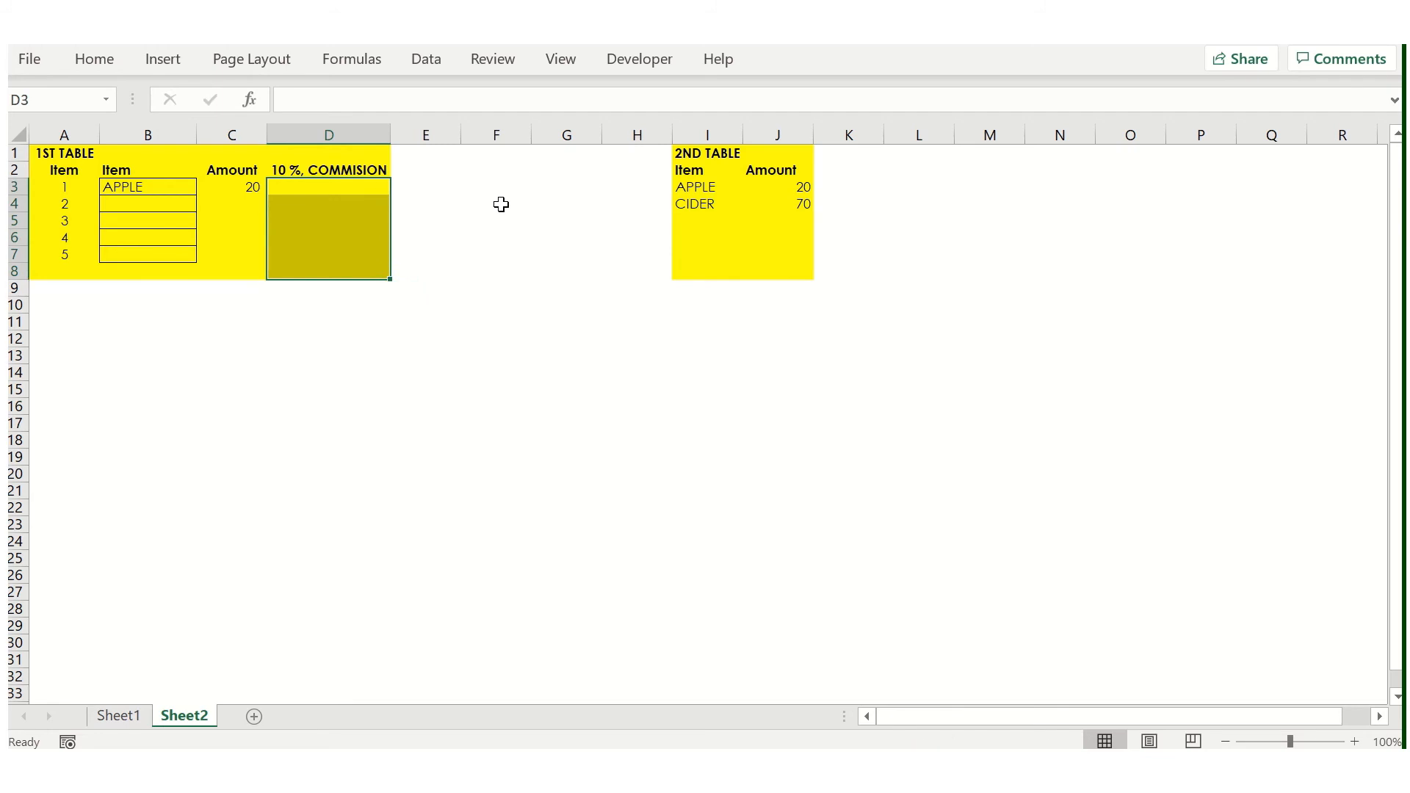
key(Delete)
- Enter the 10% commission formula =C3*0.1 in D3
key(Left)
key(Right)
text(=)
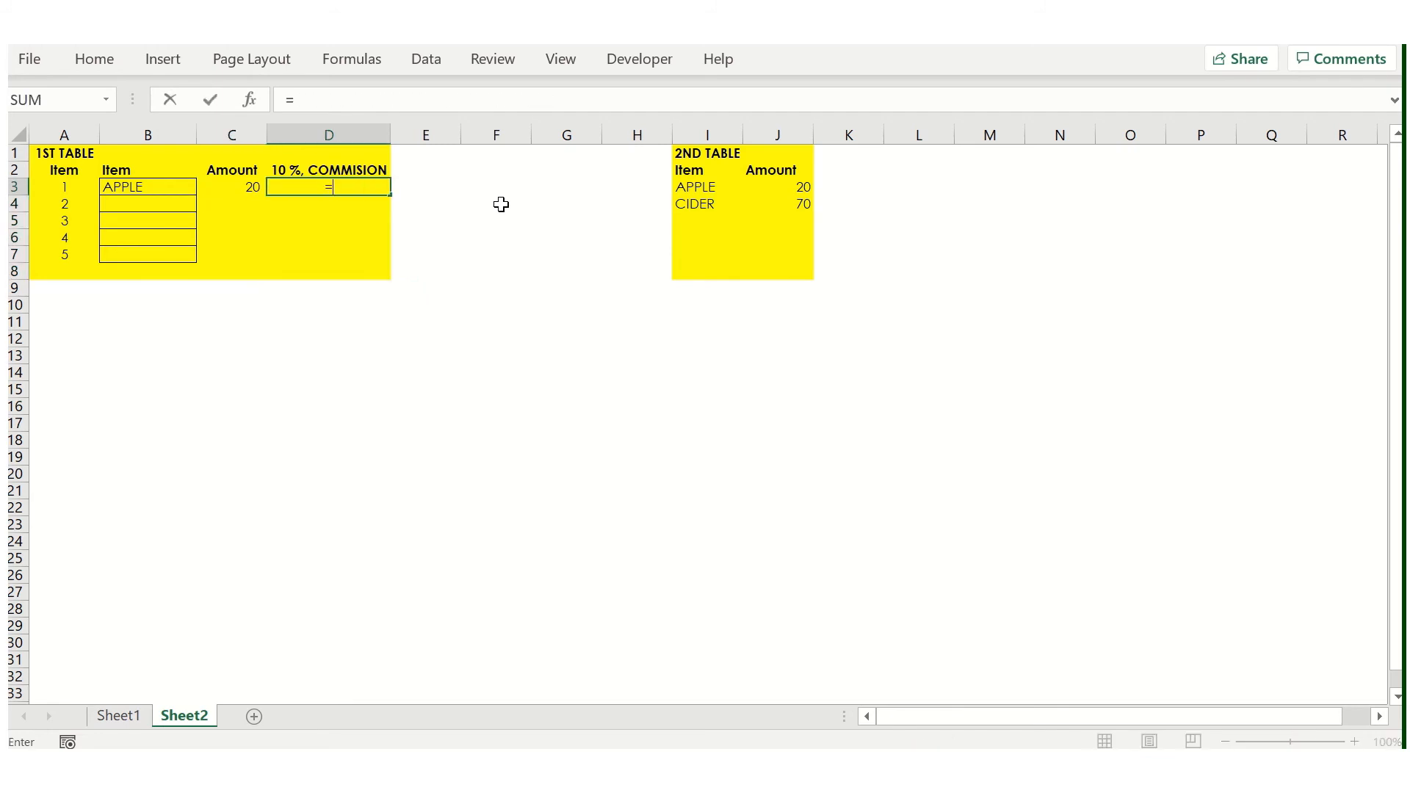
key(Left)
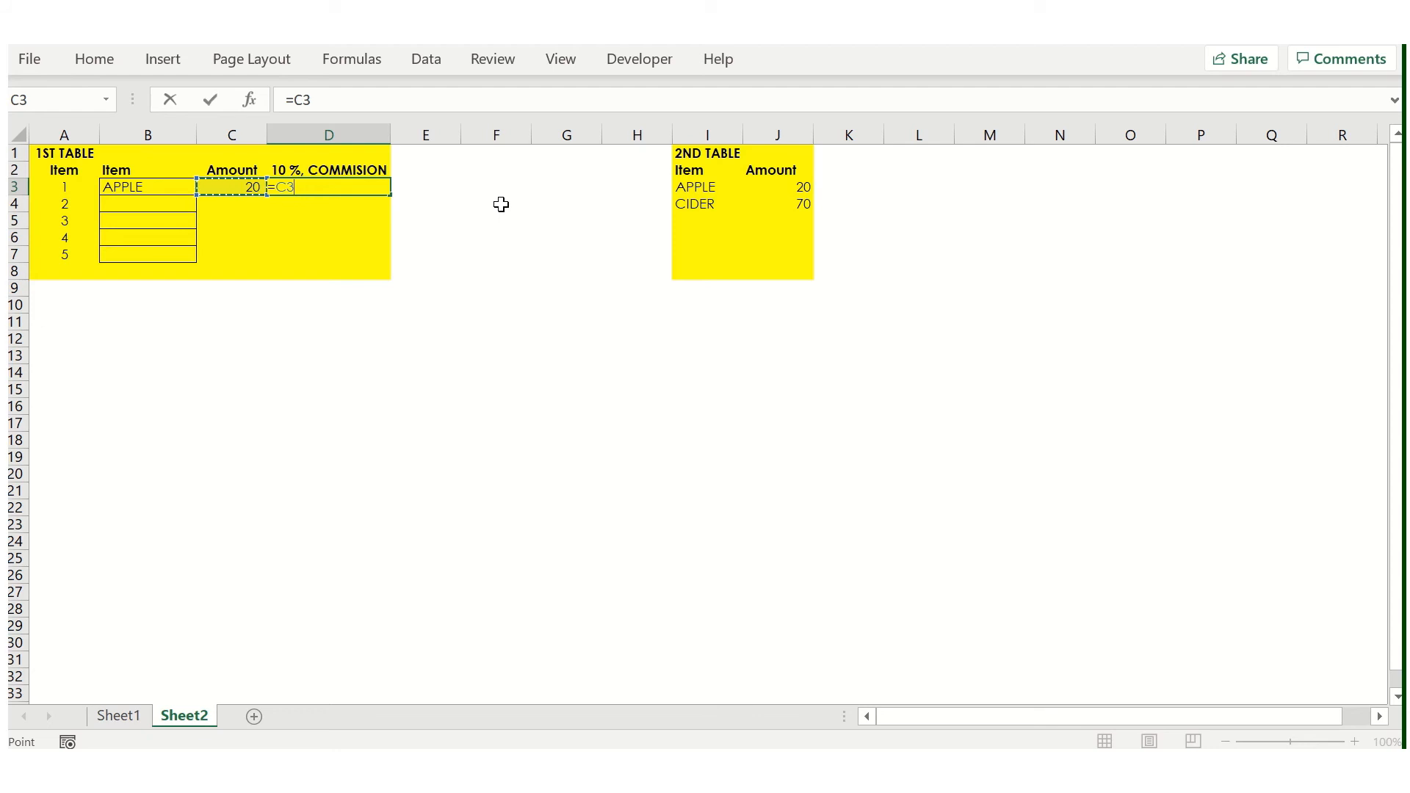
text(*)
key(Return)
key(Up)
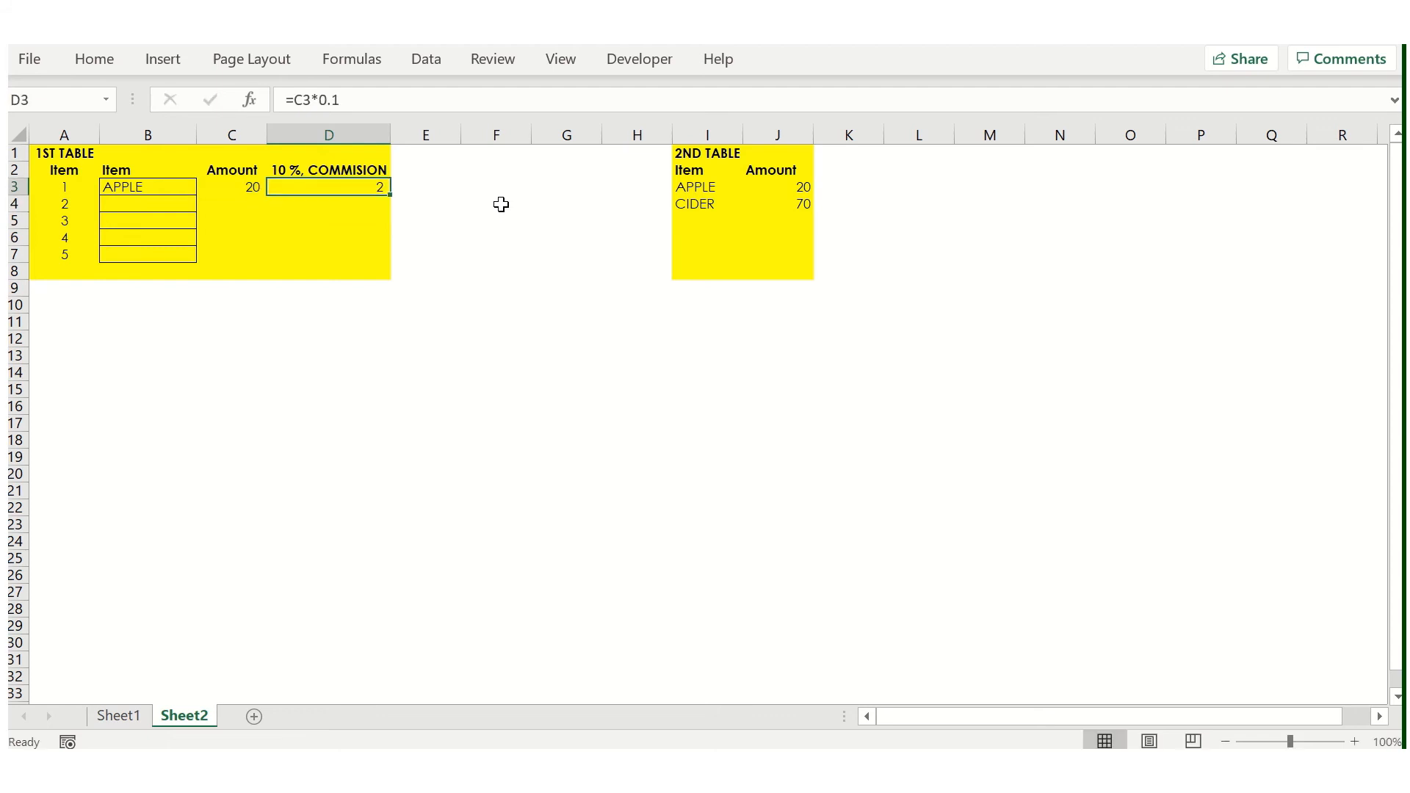
- Copy the commission formula from D3 down to D4:D7
double_click(390, 195)
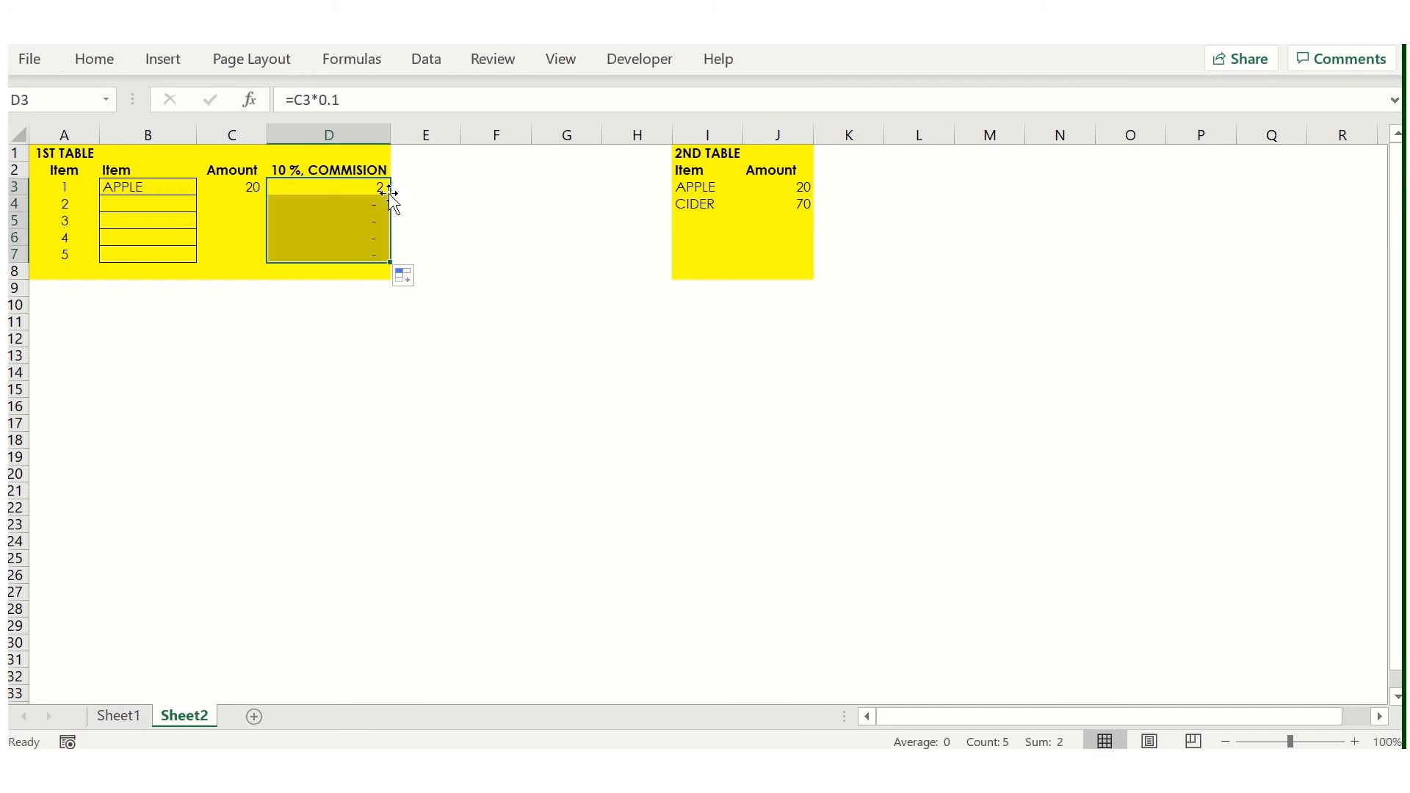
key(shift+Up)
key(shift+Up)
key(shift+Up)
key(shift+Up)
key(ctrl+c)
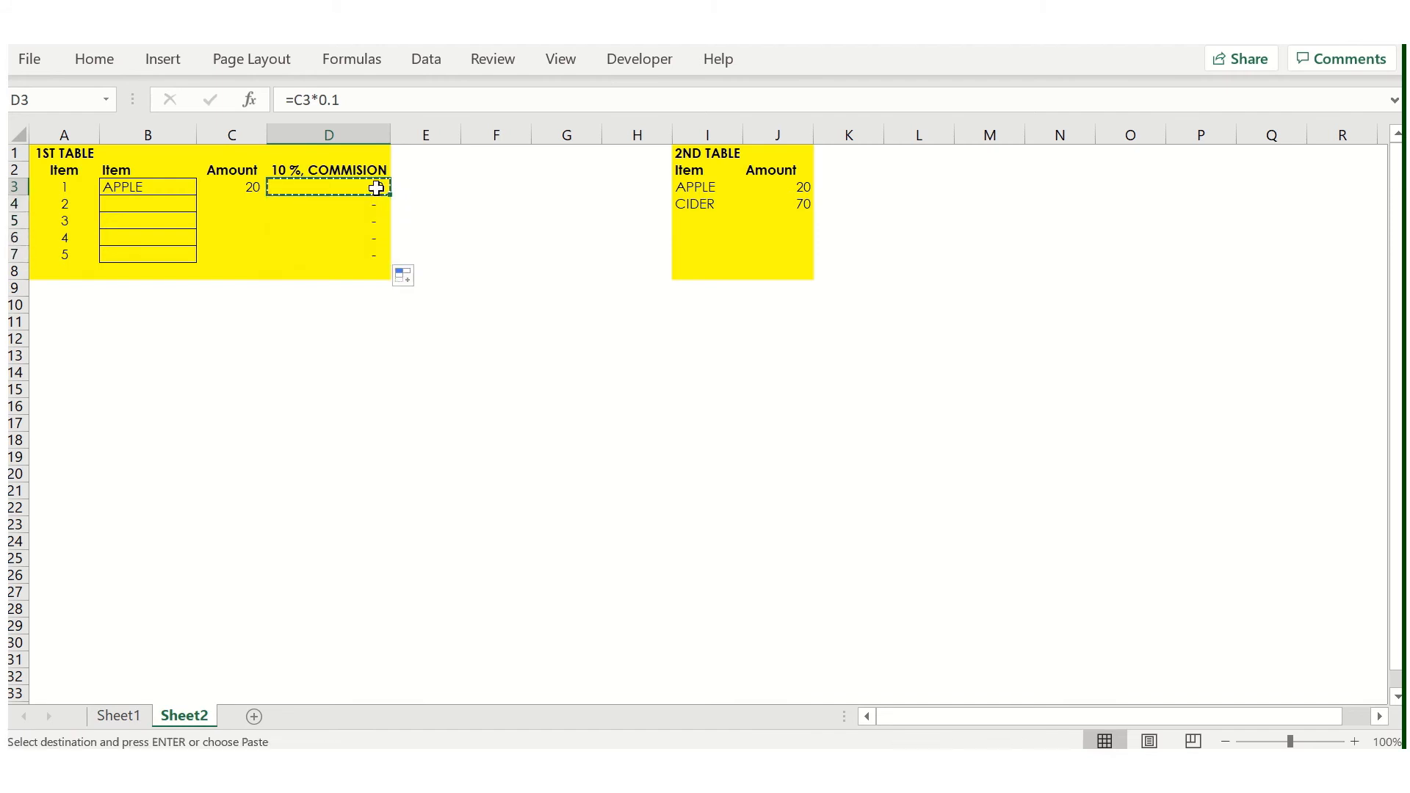
key(Down)
key(shift+Down)
key(shift+Down)
key(shift+Down)
key(ctrl+v)
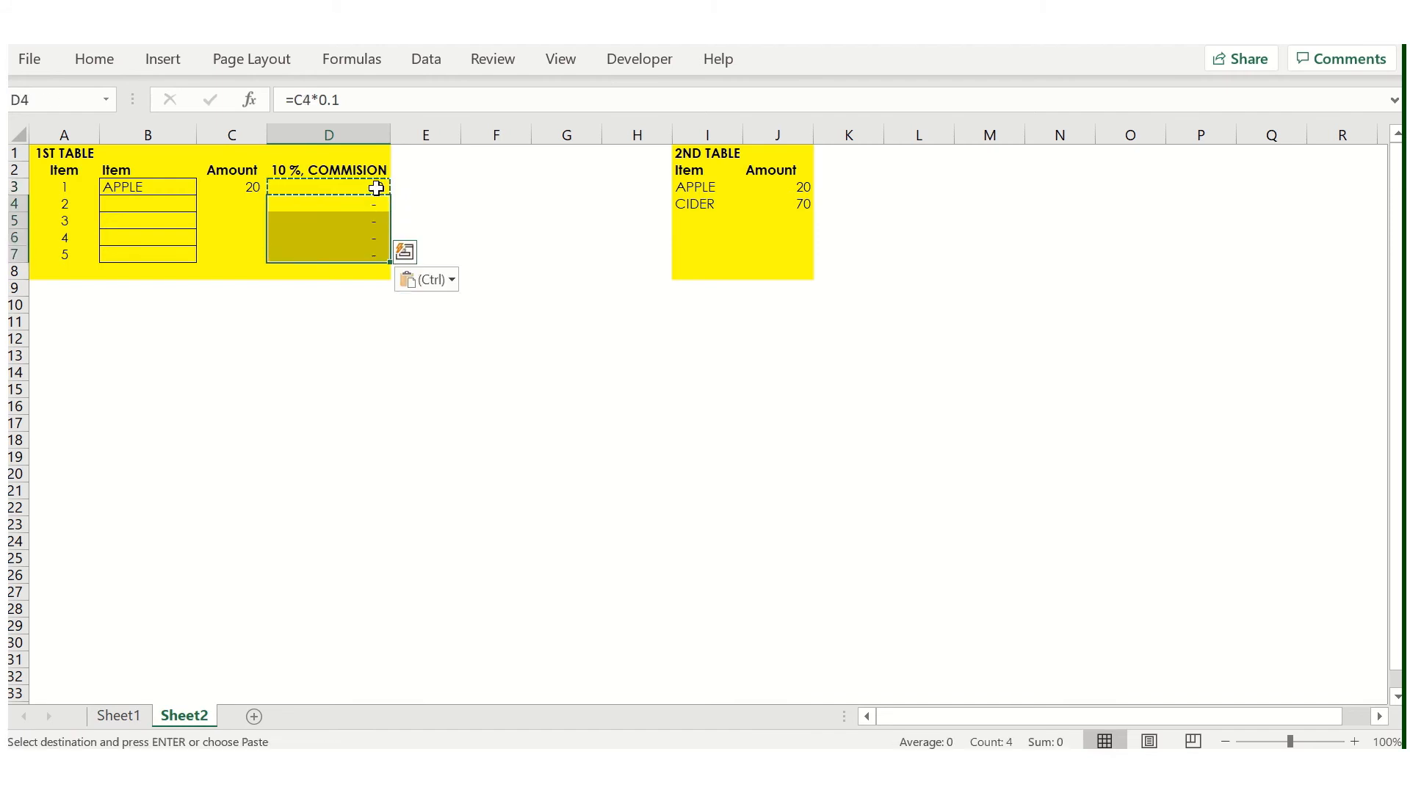
- Fill the IFERROR VLOOKUP formula from C3 down to C7
key(Up)
key(Left)
click(279, 235)
click(249, 188)
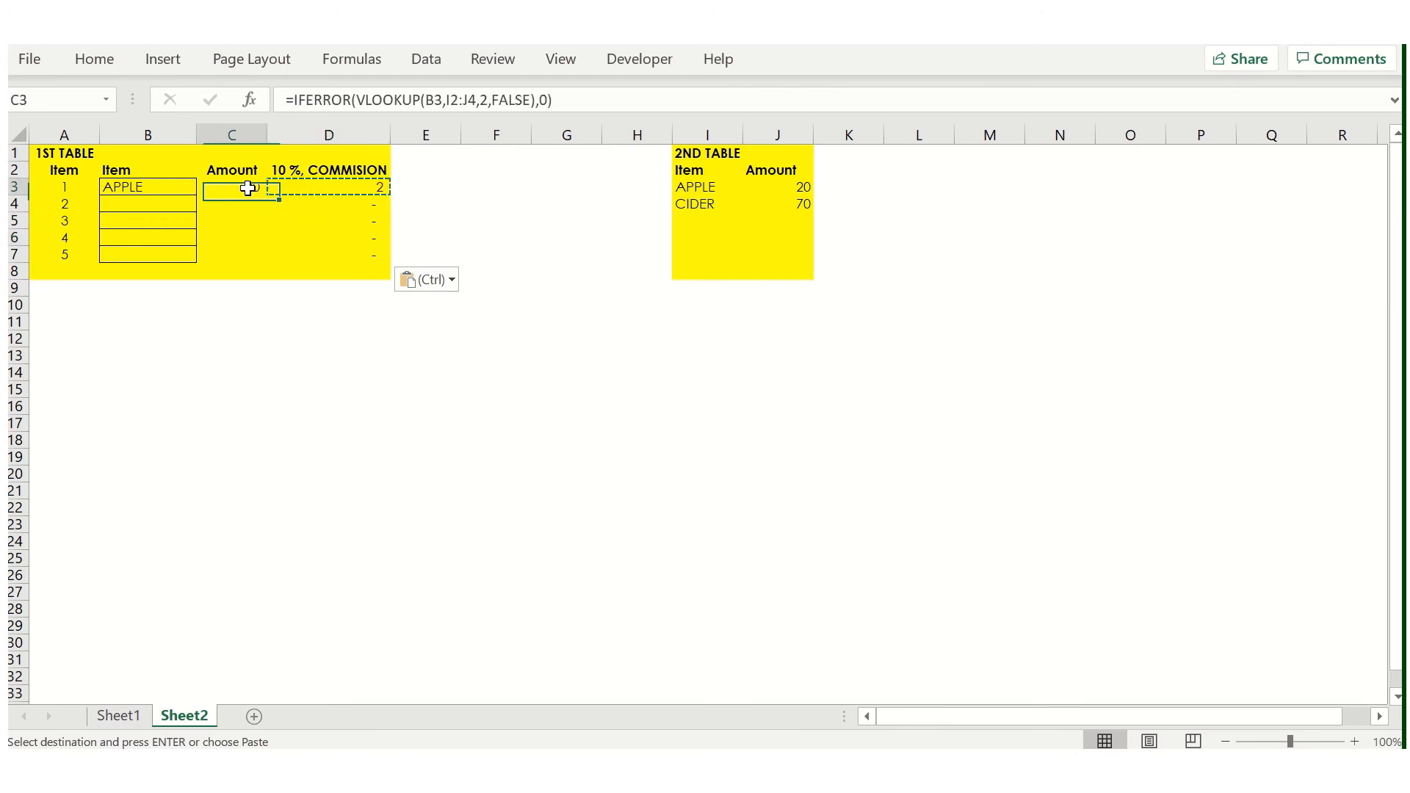
double_click(268, 194)
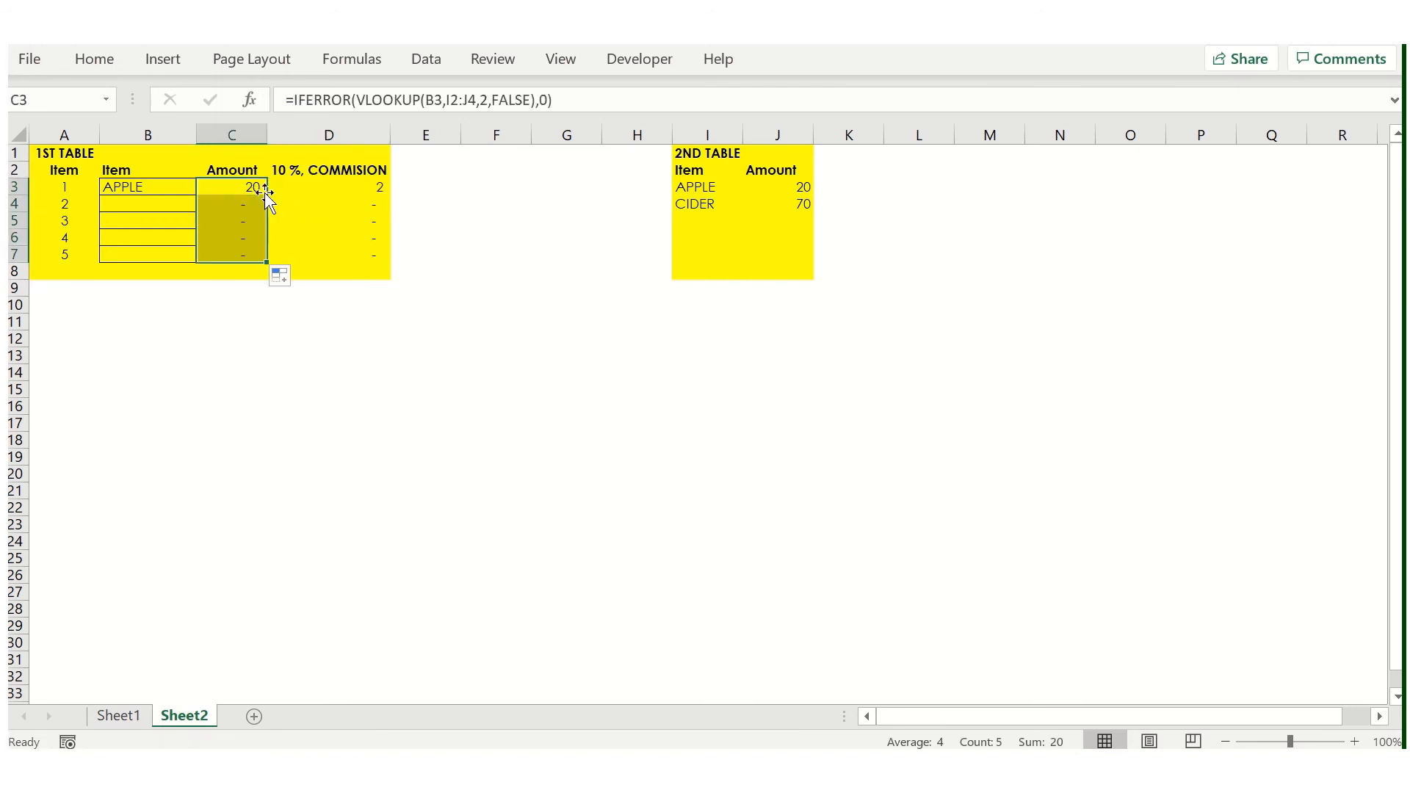
- Enter CIDER as the second item in B4
click(237, 198)
key(Up)
key(Left)
key(Down)
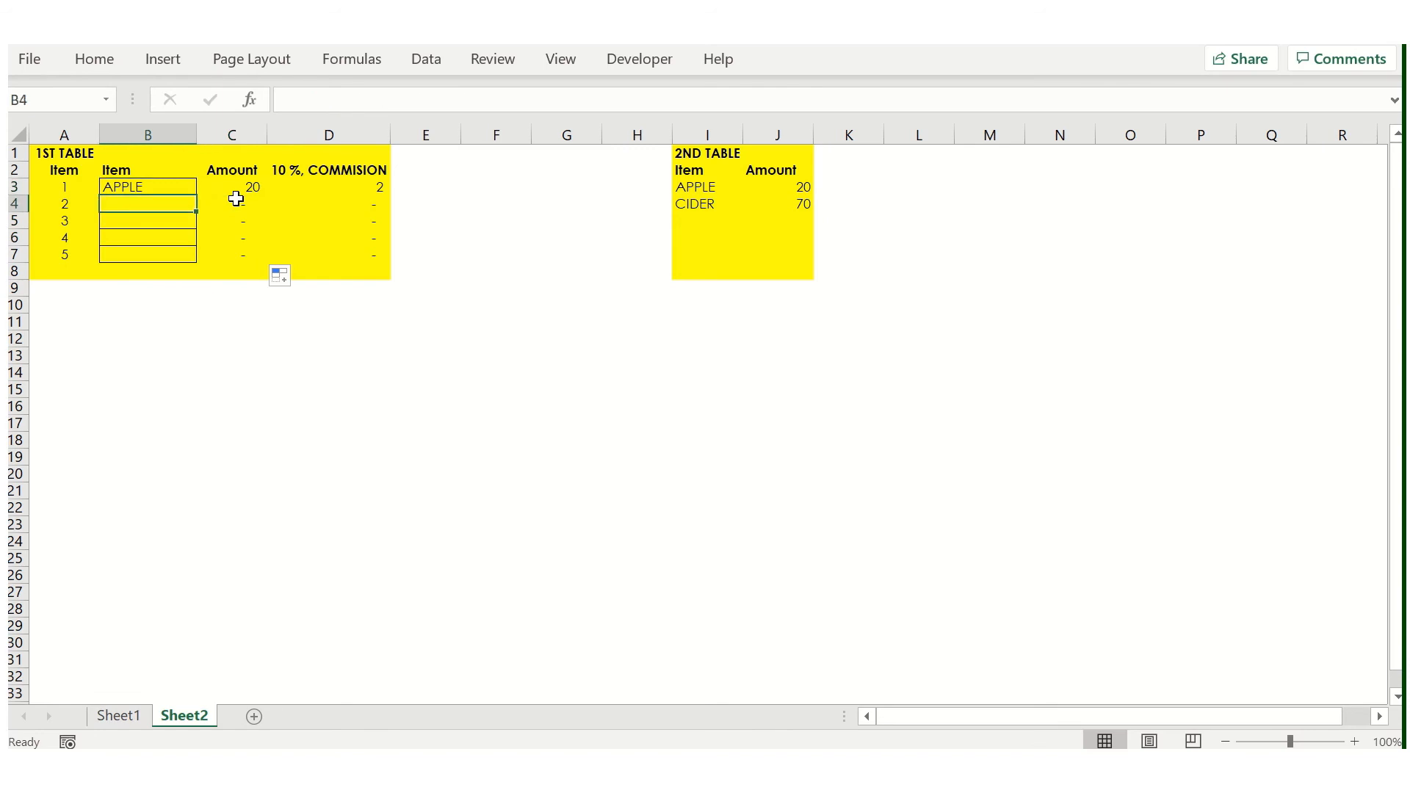
text(DER)
key(Return)
key(Up)
key(shift+space)
- Examine which 2nd-table range each lookup formula in C3:C7 refers to
click(236, 199)
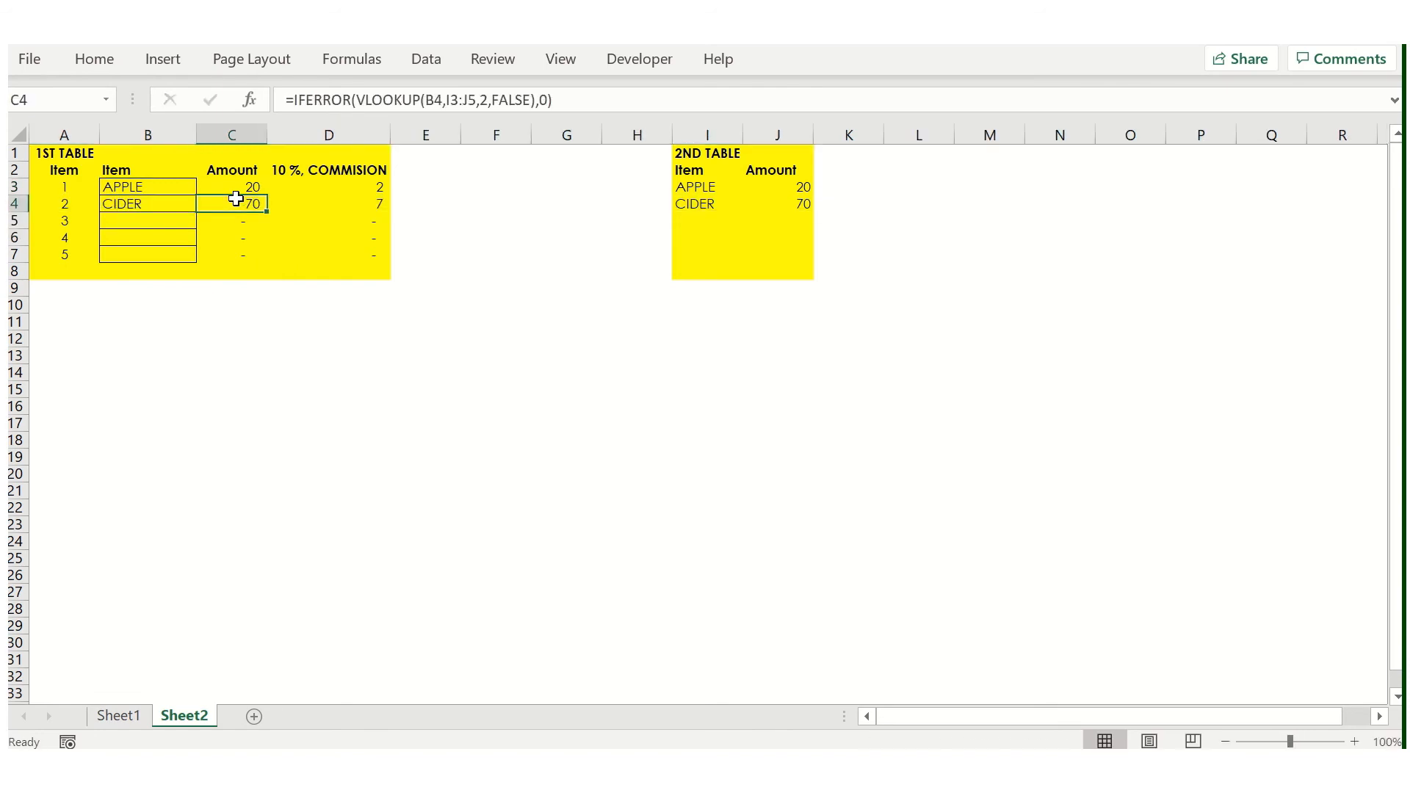
key(F2)
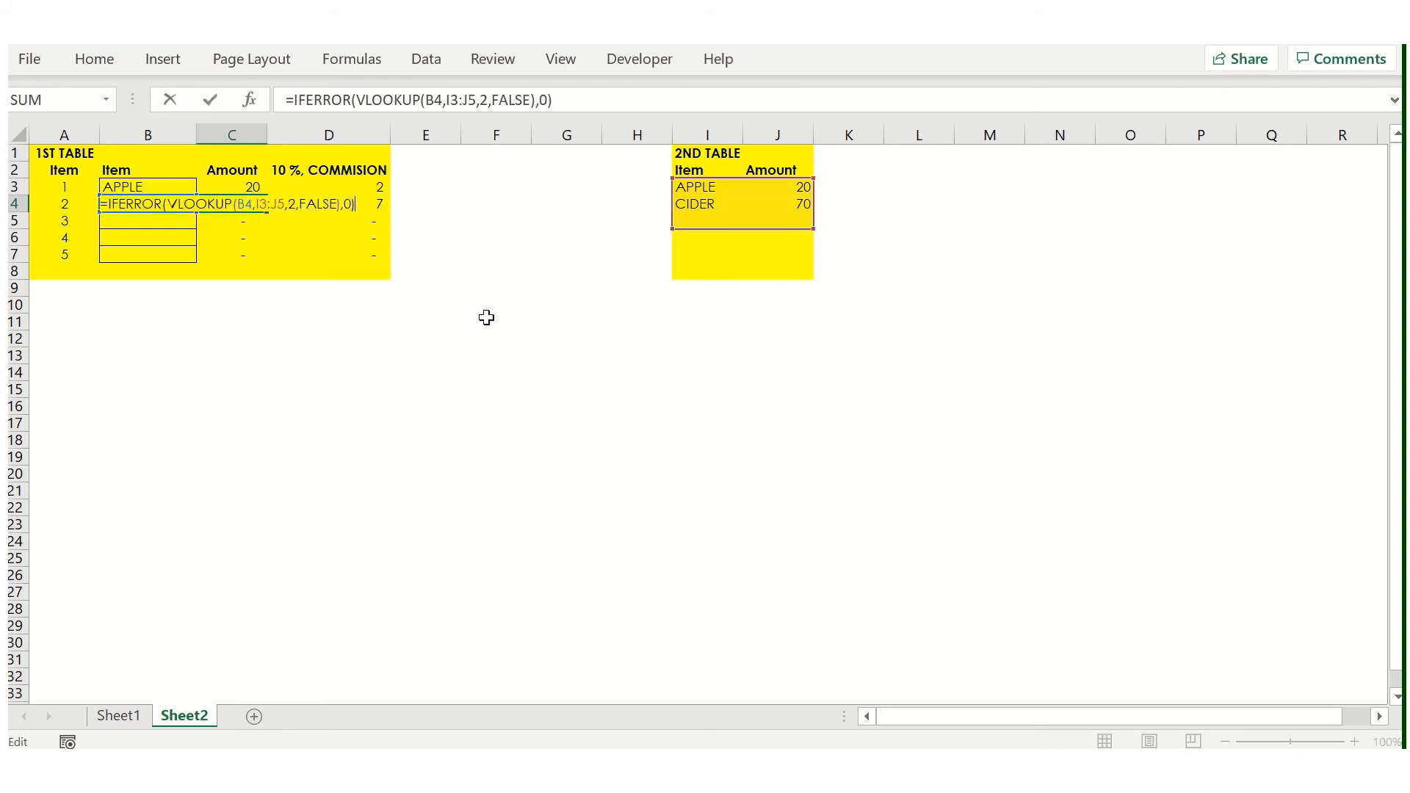
key(Escape)
key(Down)
key(F2)
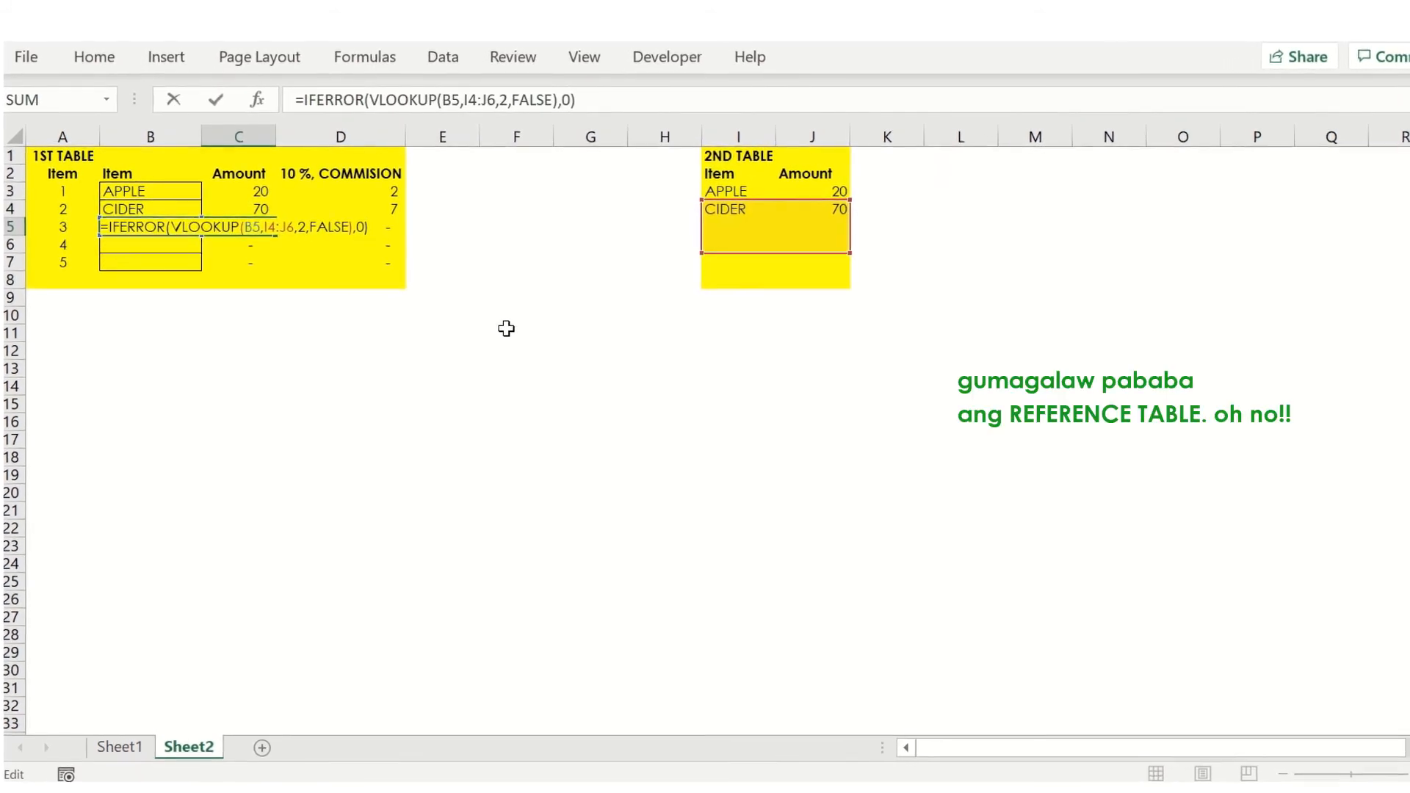
key(Escape)
key(Down)
key(F2)
key(Escape)
key(Down)
key(F2)
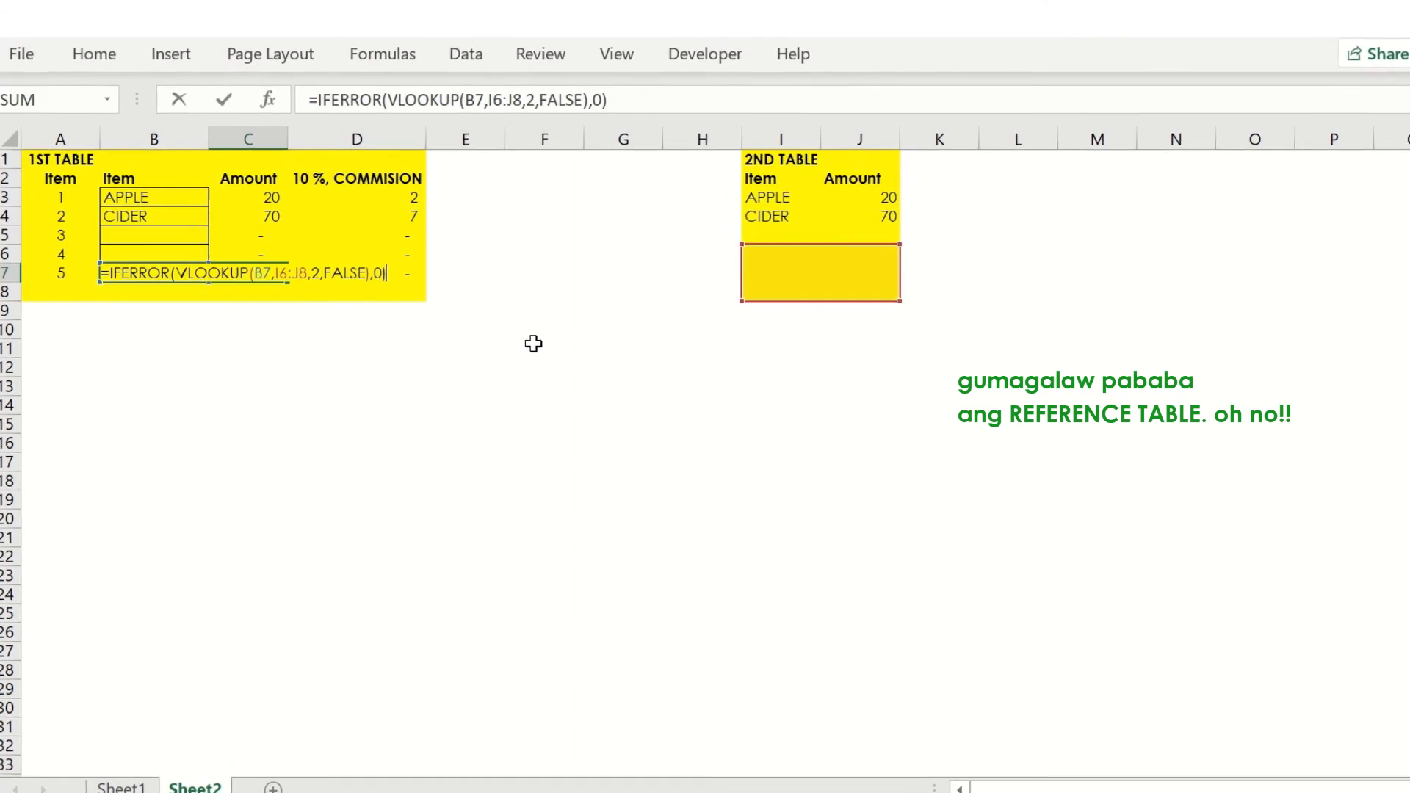
key(Escape)
key(Up)
key(Up)
key(Up)
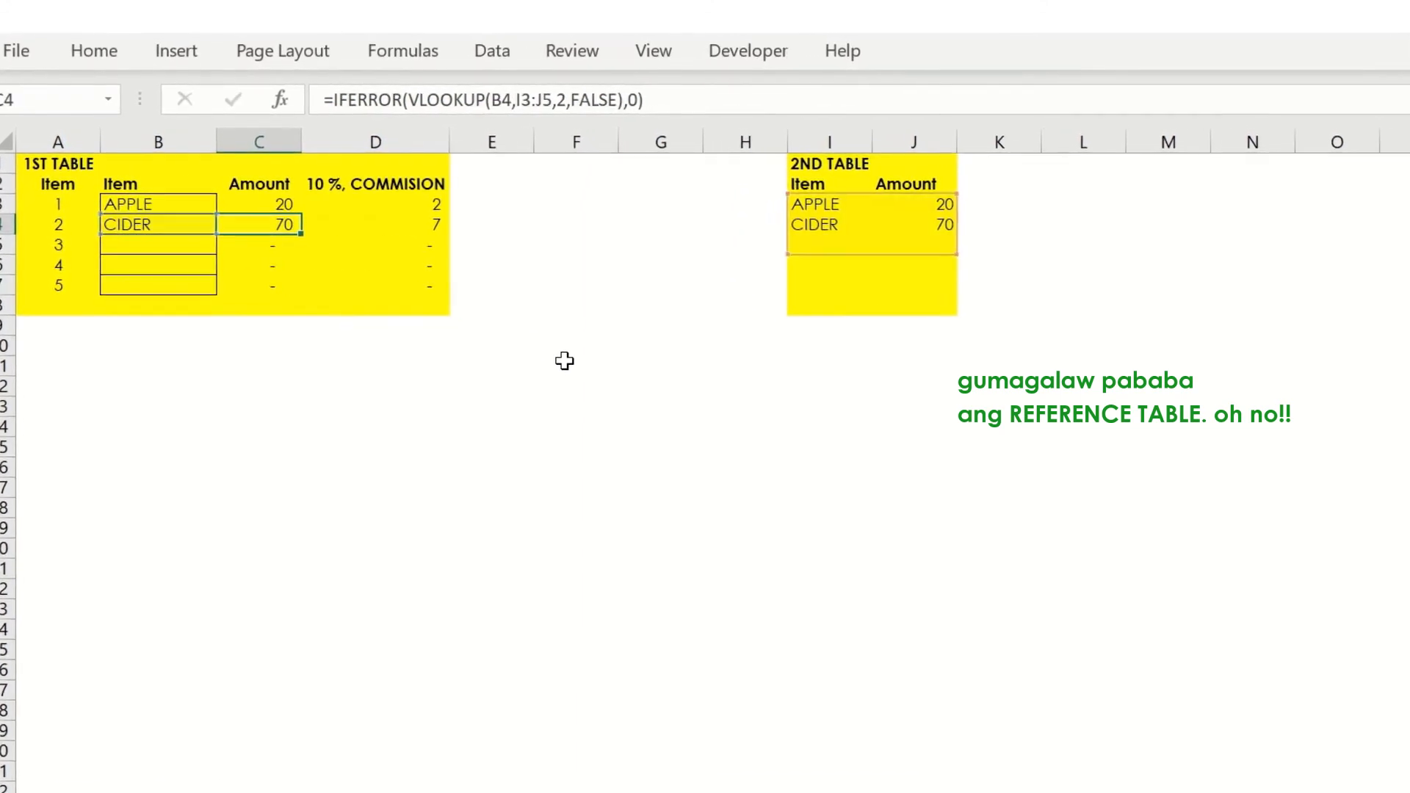
key(Up)
key(F2)
key(Escape)
- Fill the C3 lookup down to C7 again and recheck the table ranges in the copied formulas
double_click(311, 220)
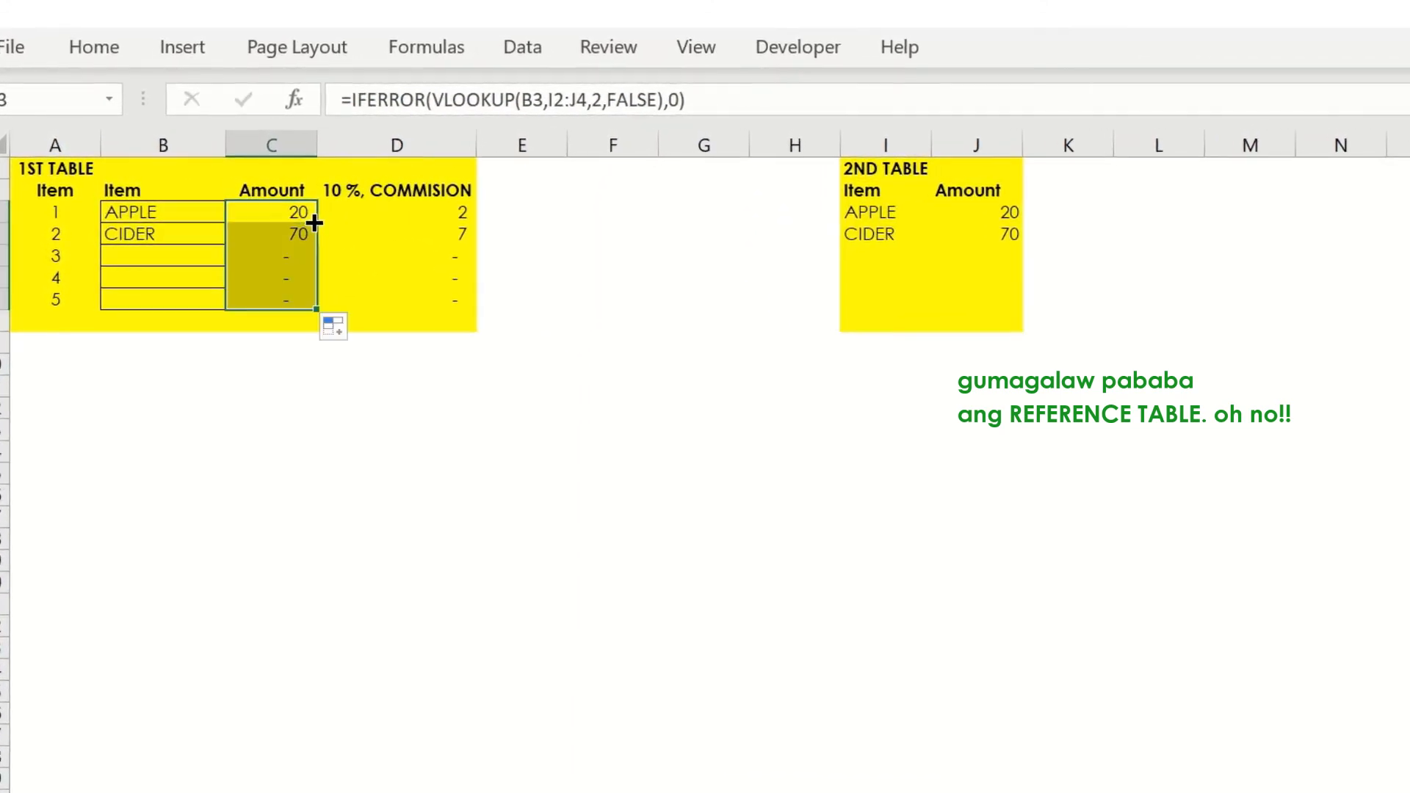
click(287, 275)
key(F2)
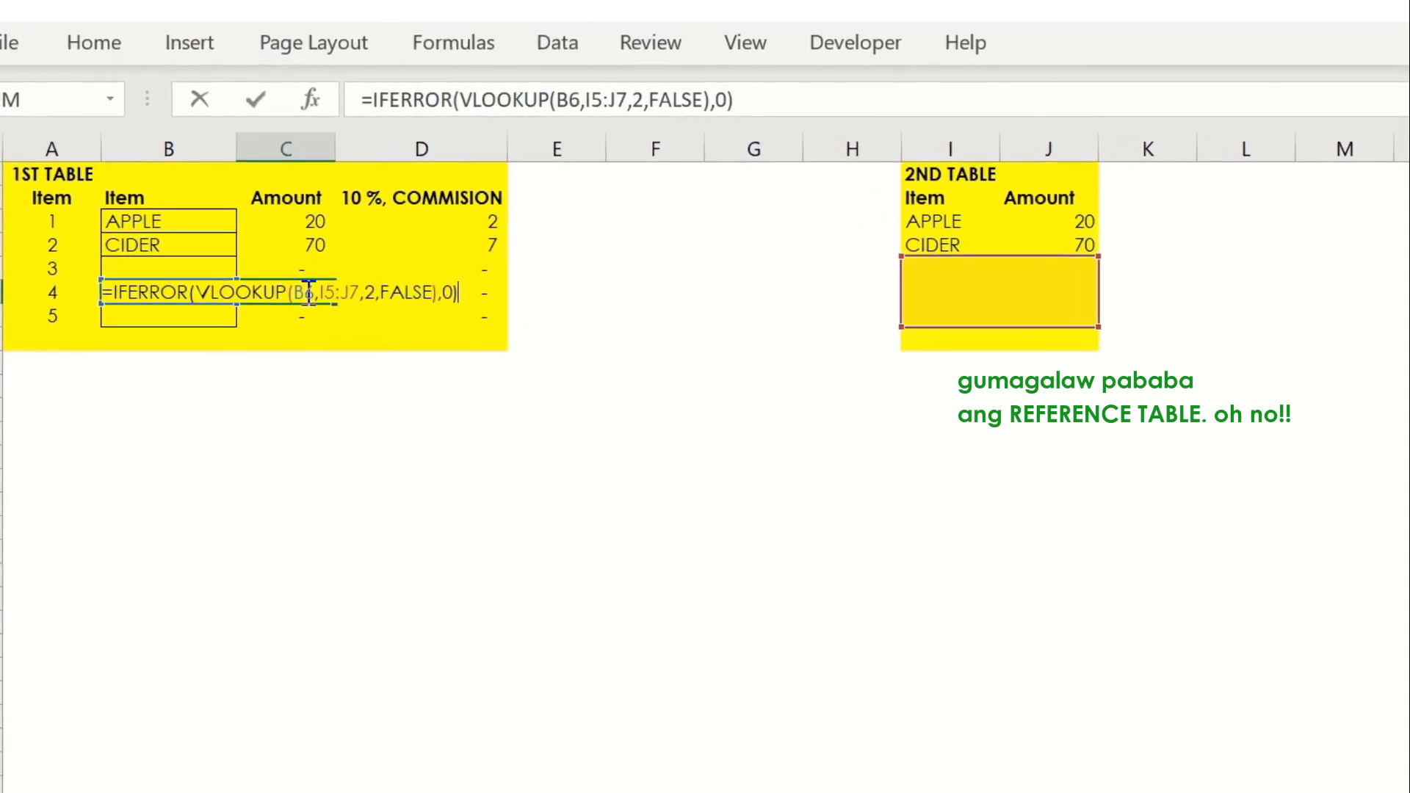
key(Escape)
key(Down)
key(F2)
key(Escape)
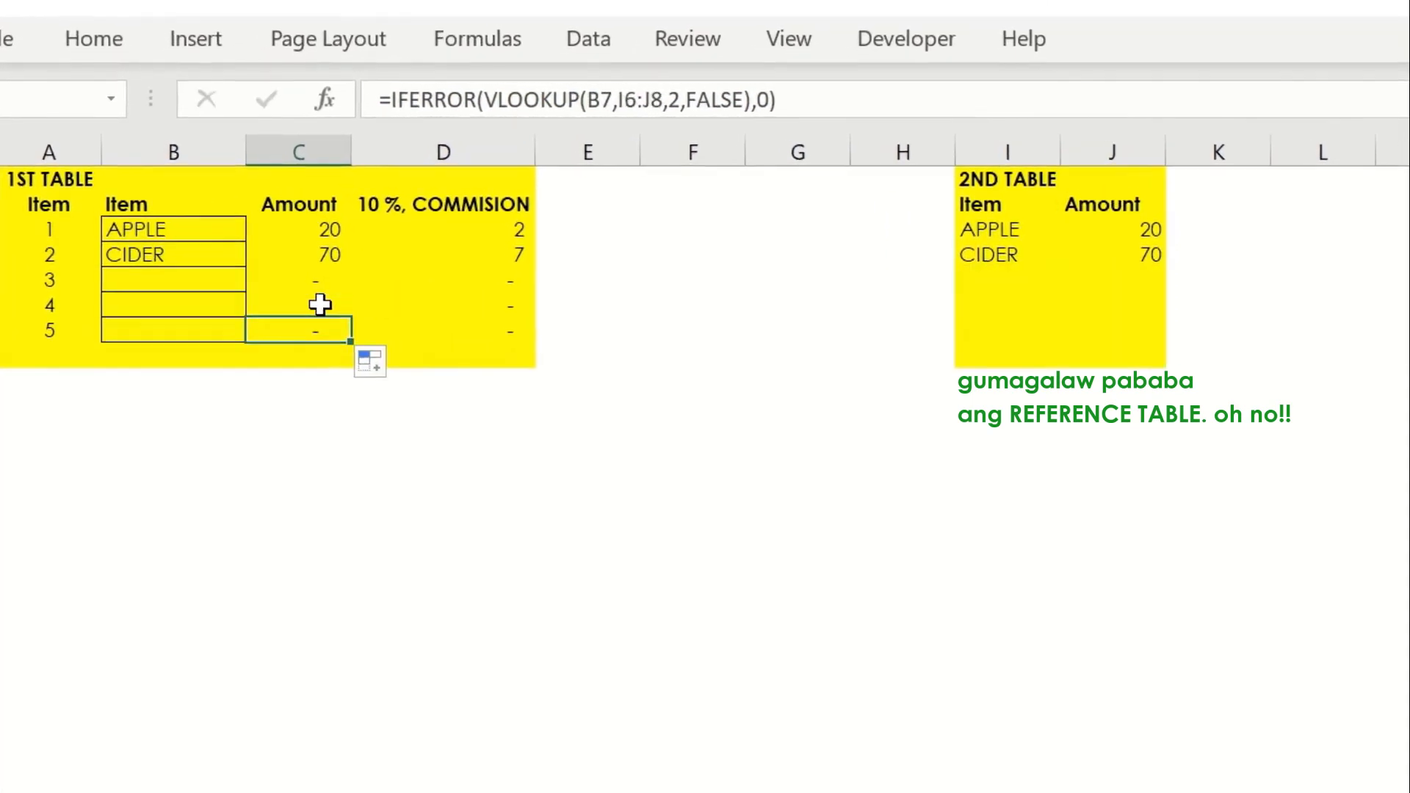
key(F2)
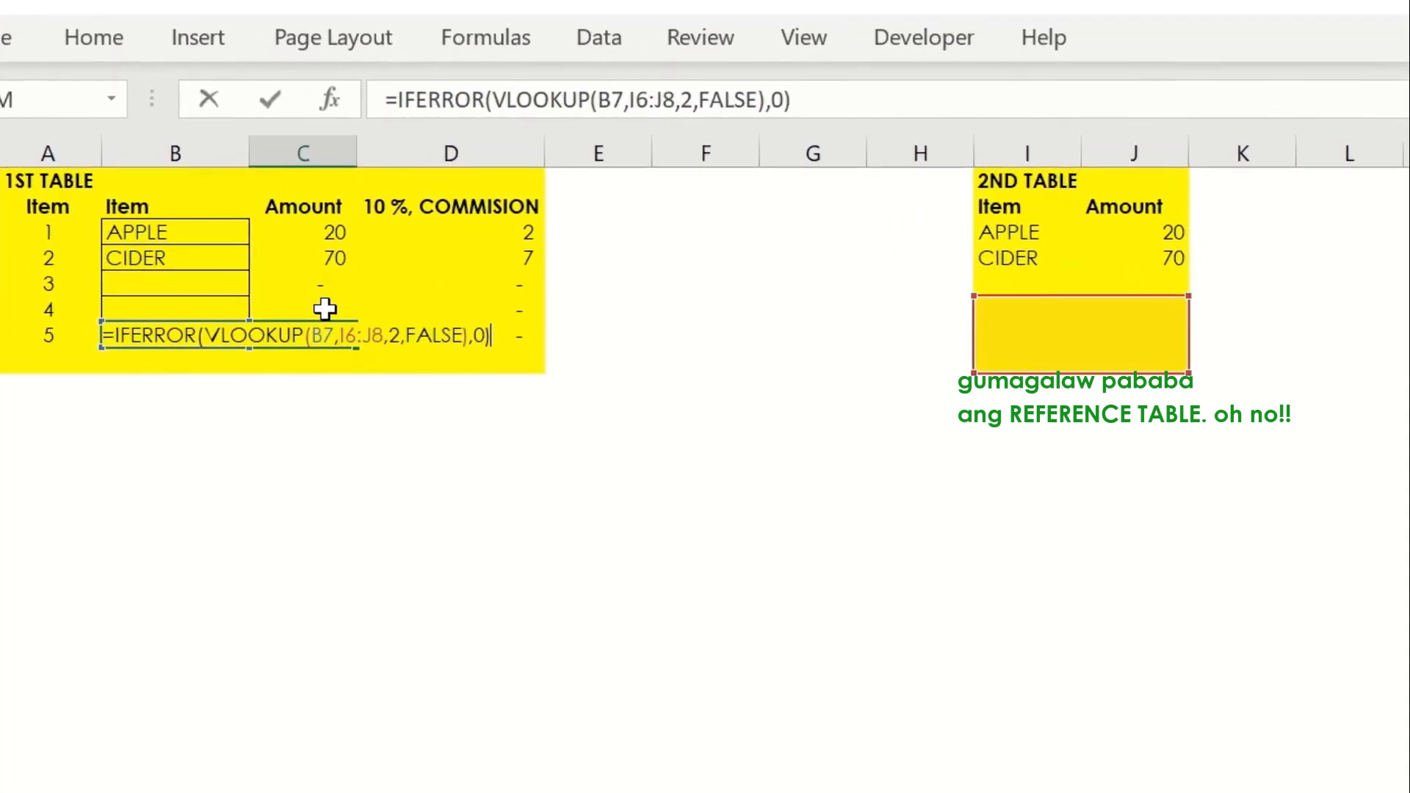
key(Escape)
key(Up)
key(F2)
key(Escape)
key(Up)
key(F2)
key(Escape)
key(Up)
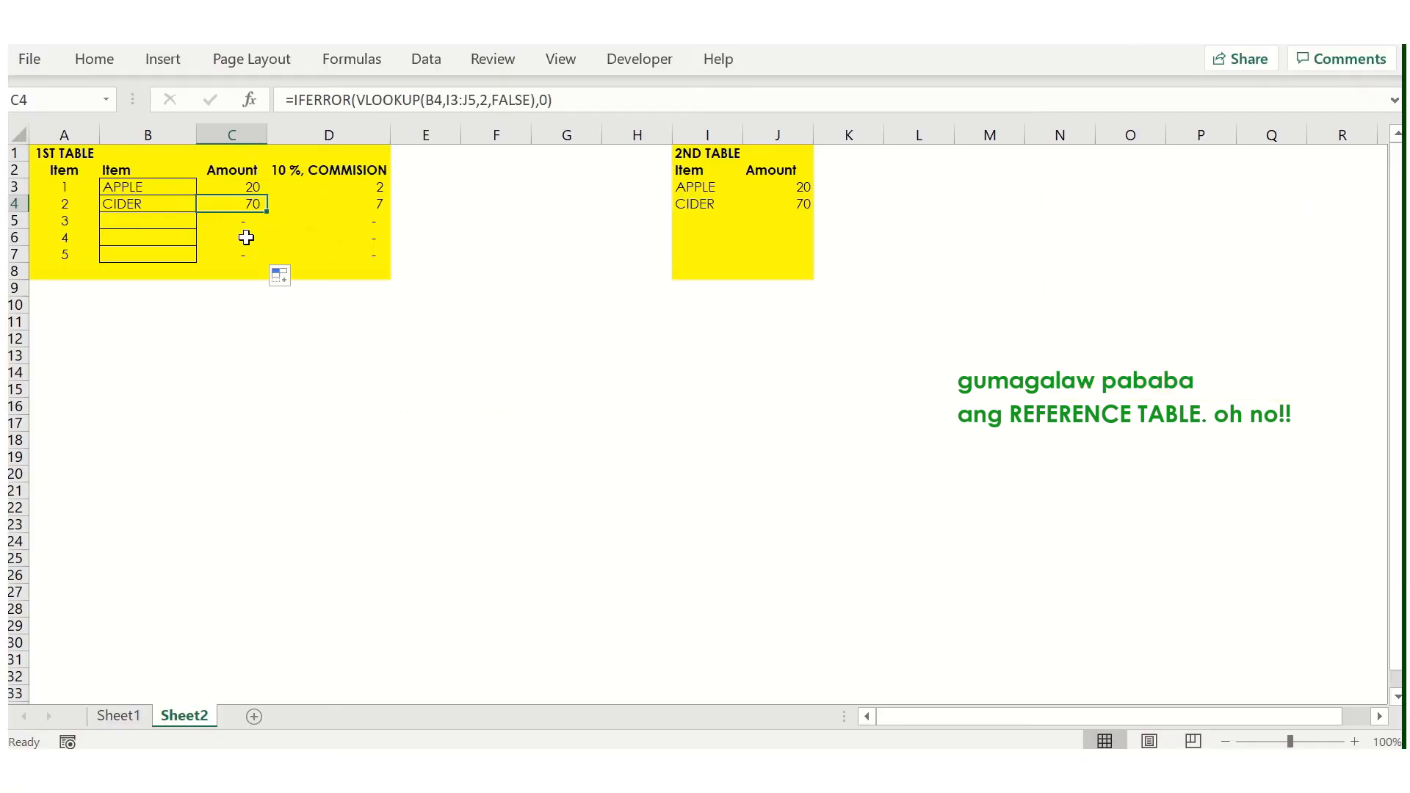
- Lock the lookup table range in C3 with absolute references: =IFERROR(VLOOKUP(B3,$I$2:$J$4,2,FALSE),0)
key(Up)
key(F2)
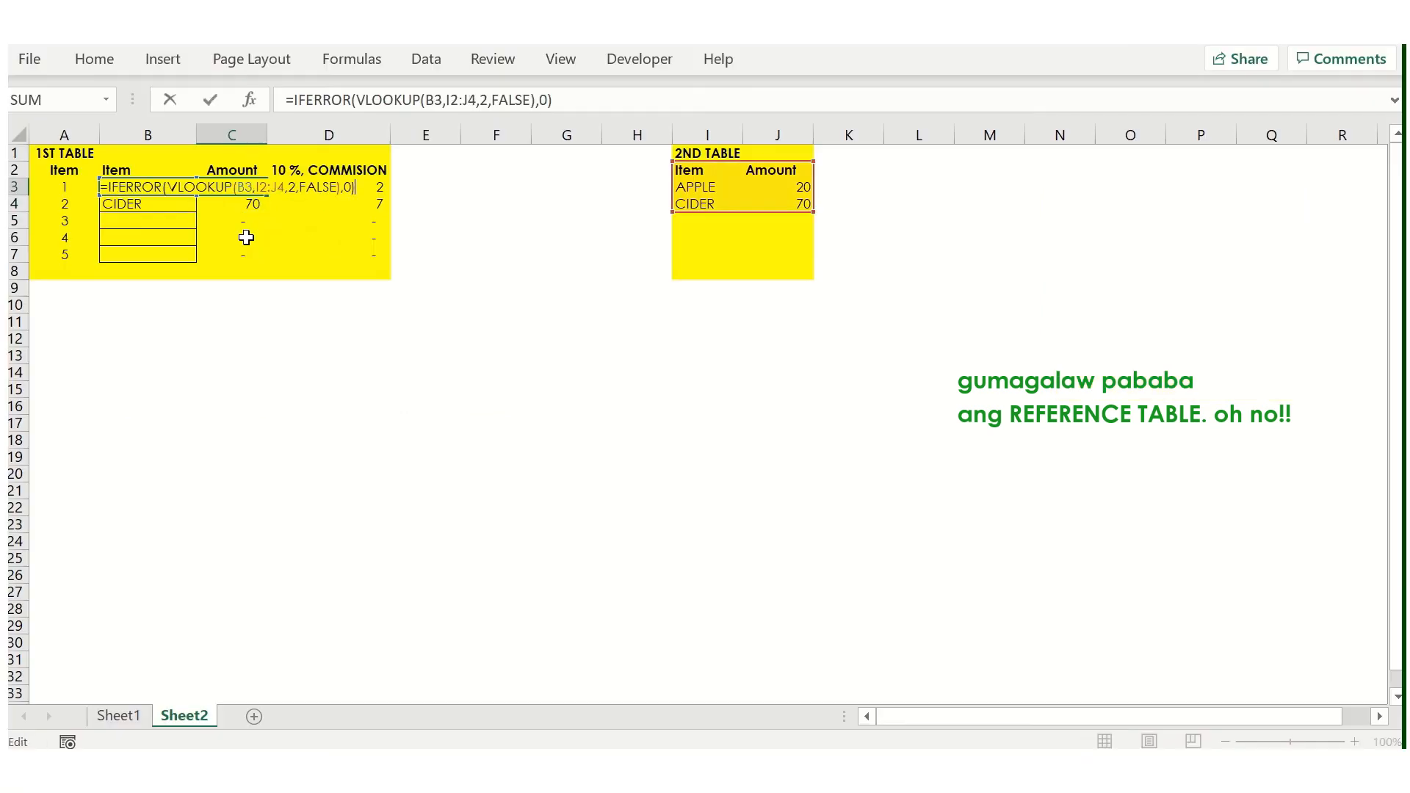
click(266, 188)
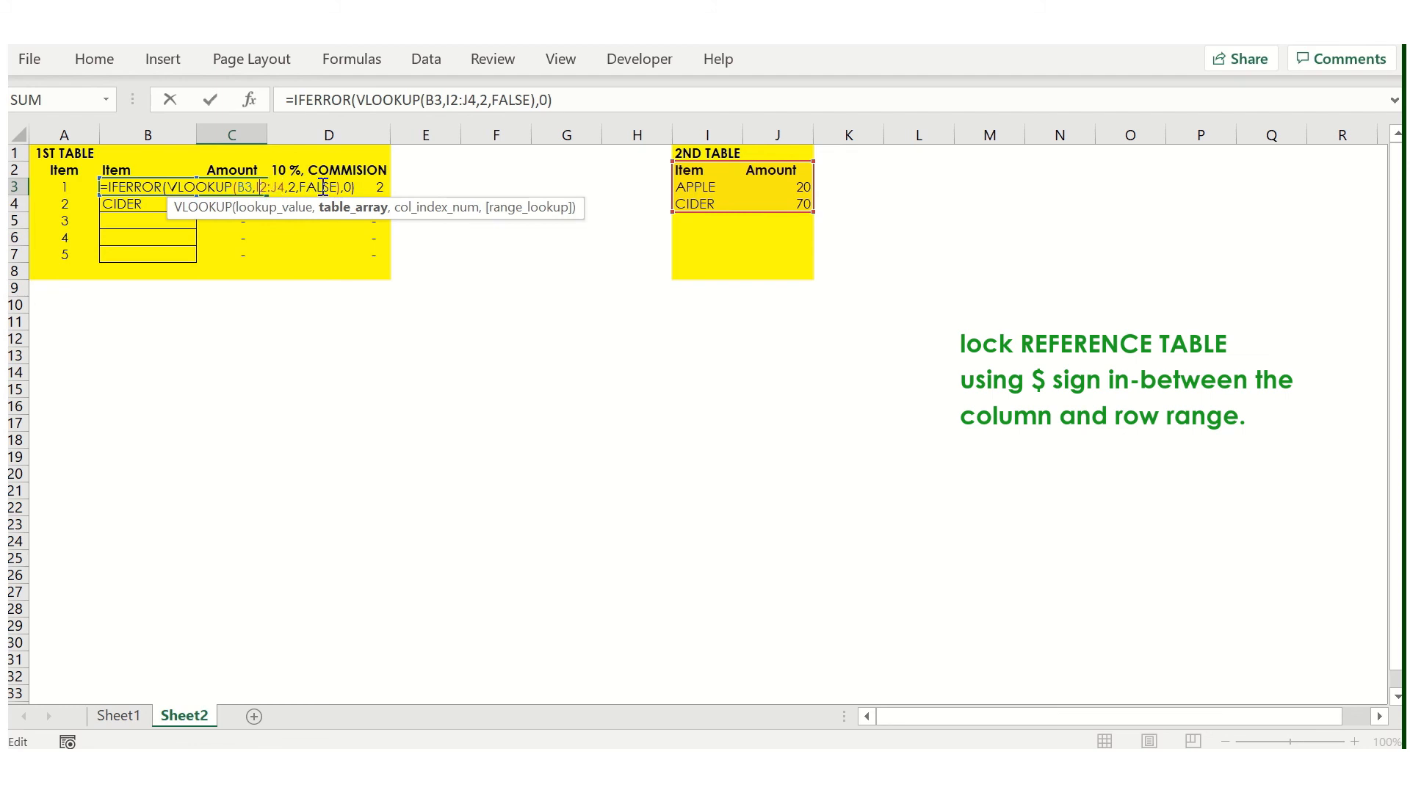
key(F4)
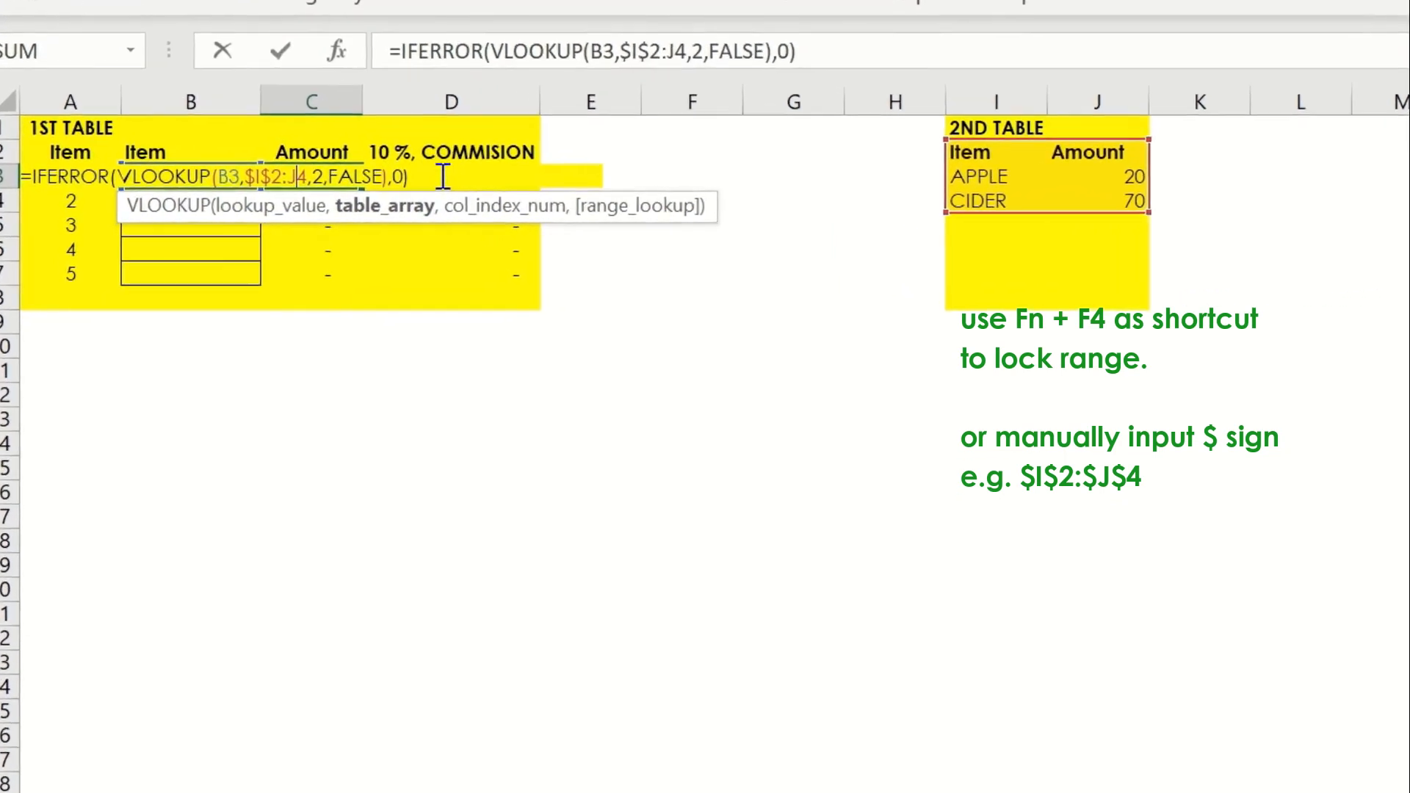
key(F4)
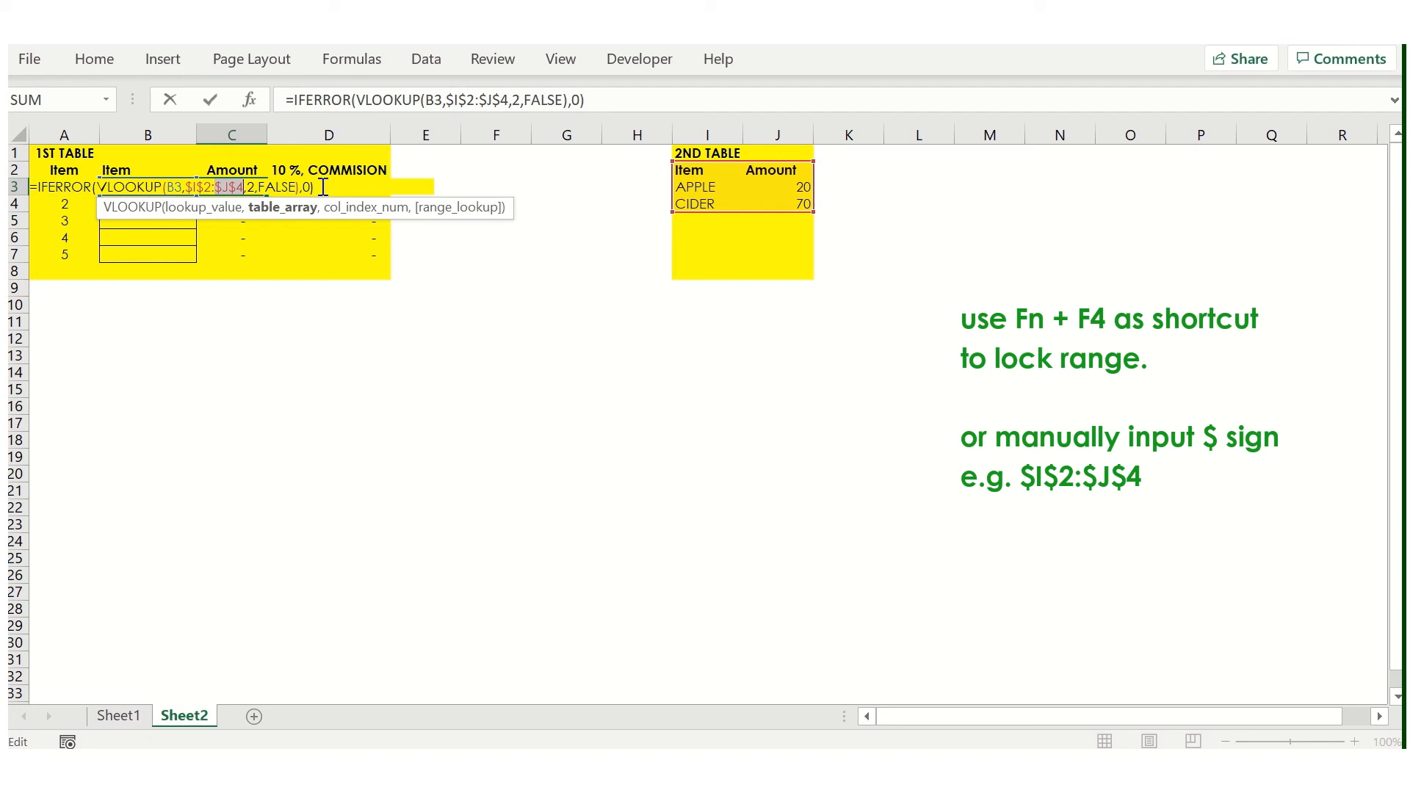
key(Return)
key(Up)
- Fill the locked-range lookup formula from C3 down to C7
key(ctrl+c)
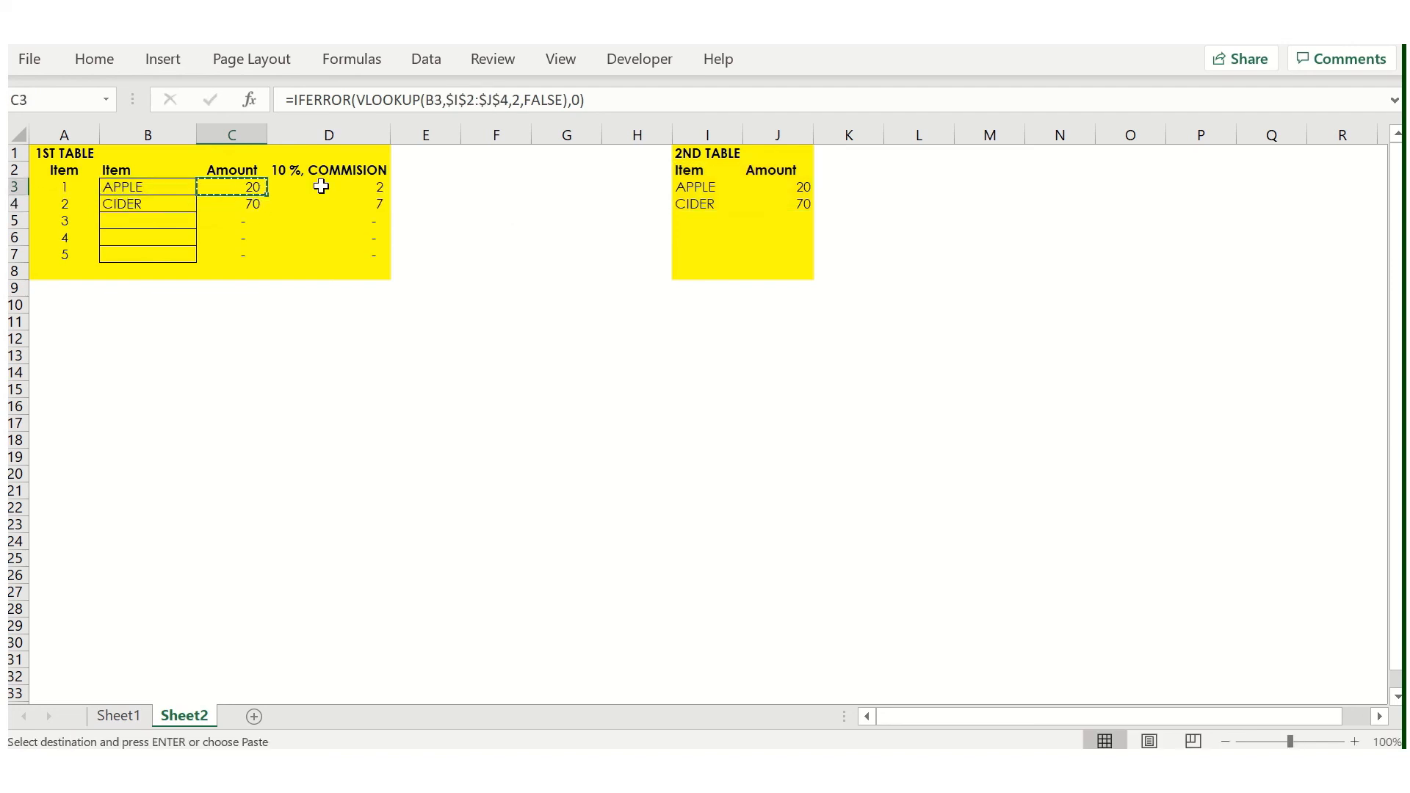
double_click(265, 195)
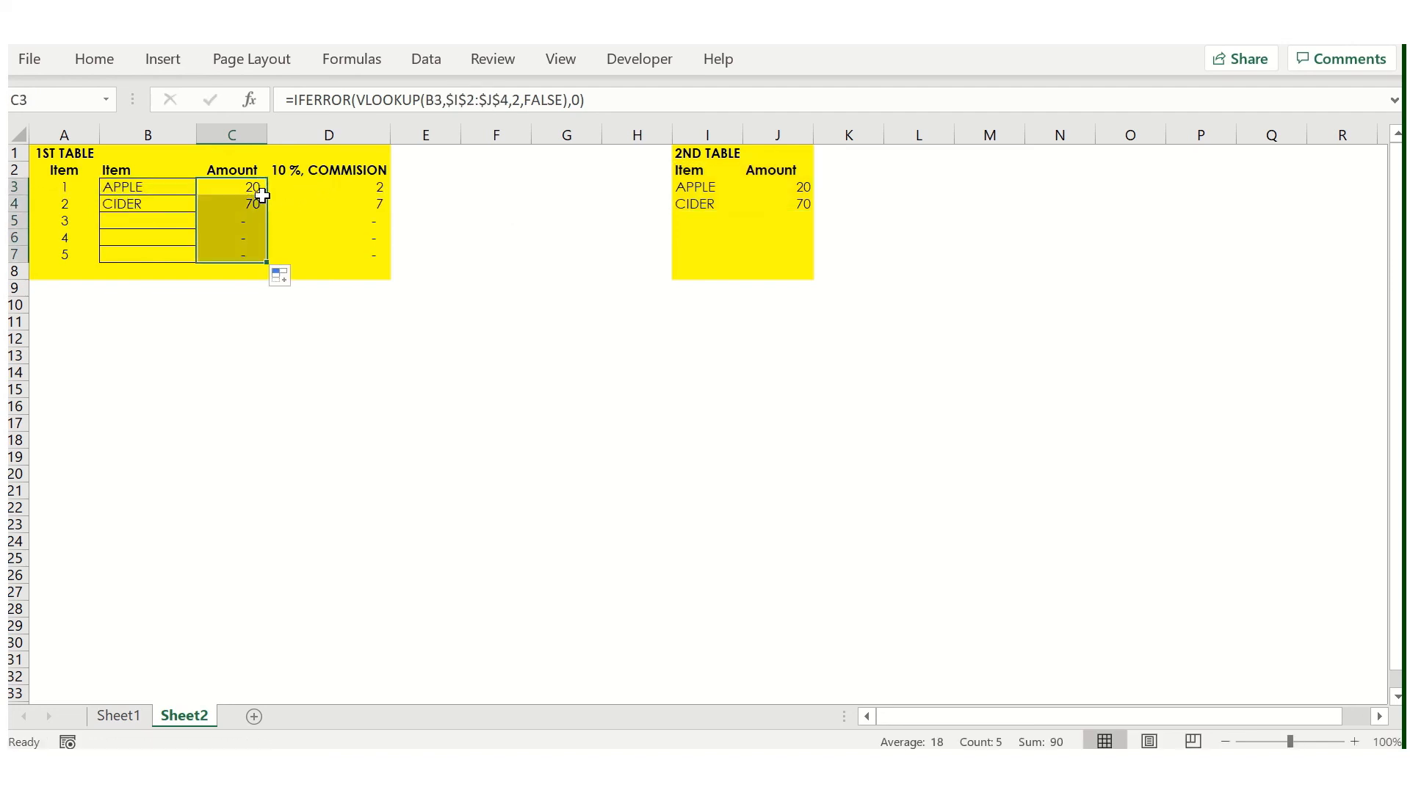
click(258, 186)
double_click(270, 196)
click(252, 189)
- Examine the table range referenced by each copied lookup formula in C4:C7
click(252, 204)
key(F2)
key(Escape)
key(Down)
key(F2)
key(Escape)
key(Down)
key(F2)
key(Escape)
key(Down)
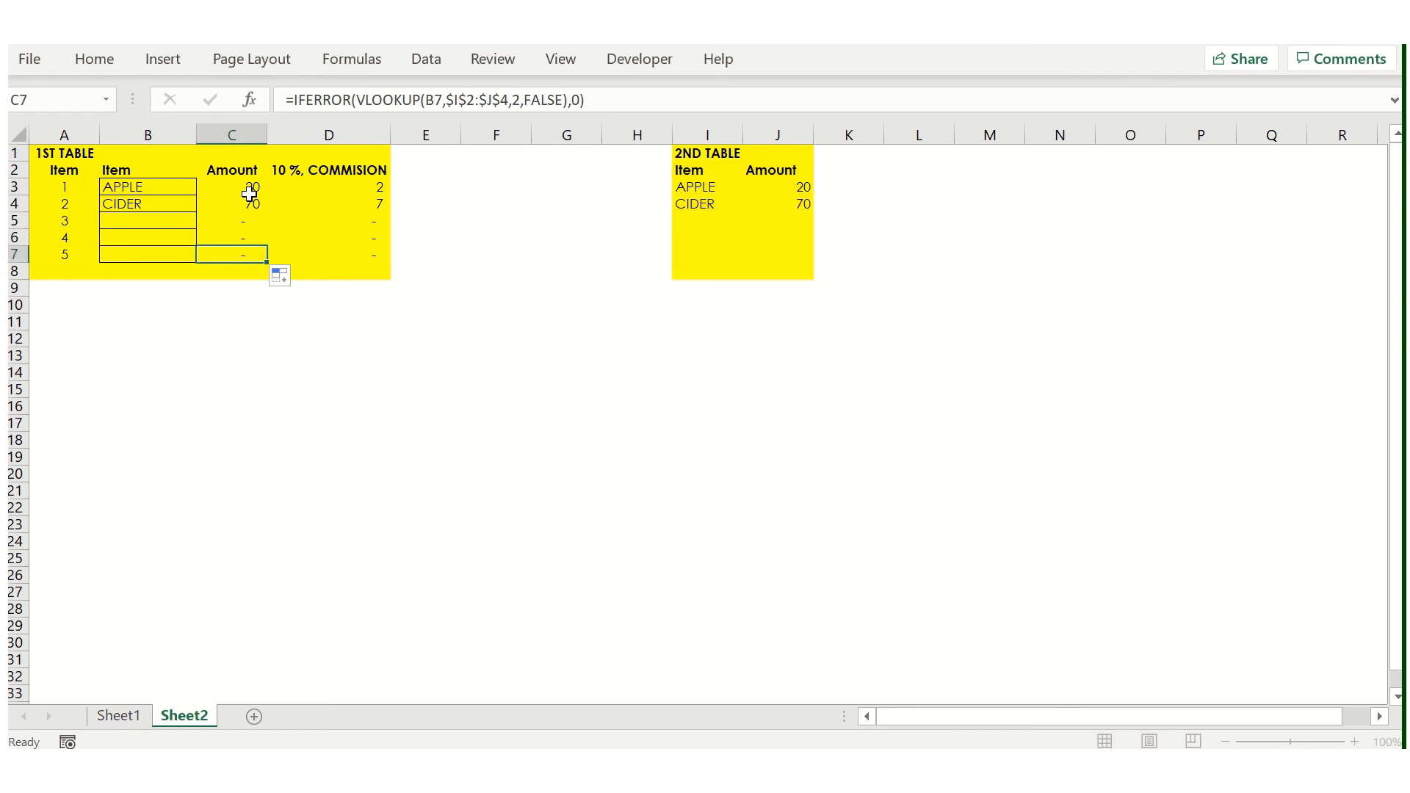
key(F2)
key(Escape)
- Enter apple in B5 and cider in B6 and B7 of the 1st table
key(Up)
key(Up)
key(Up)
key(Left)
key(Down)
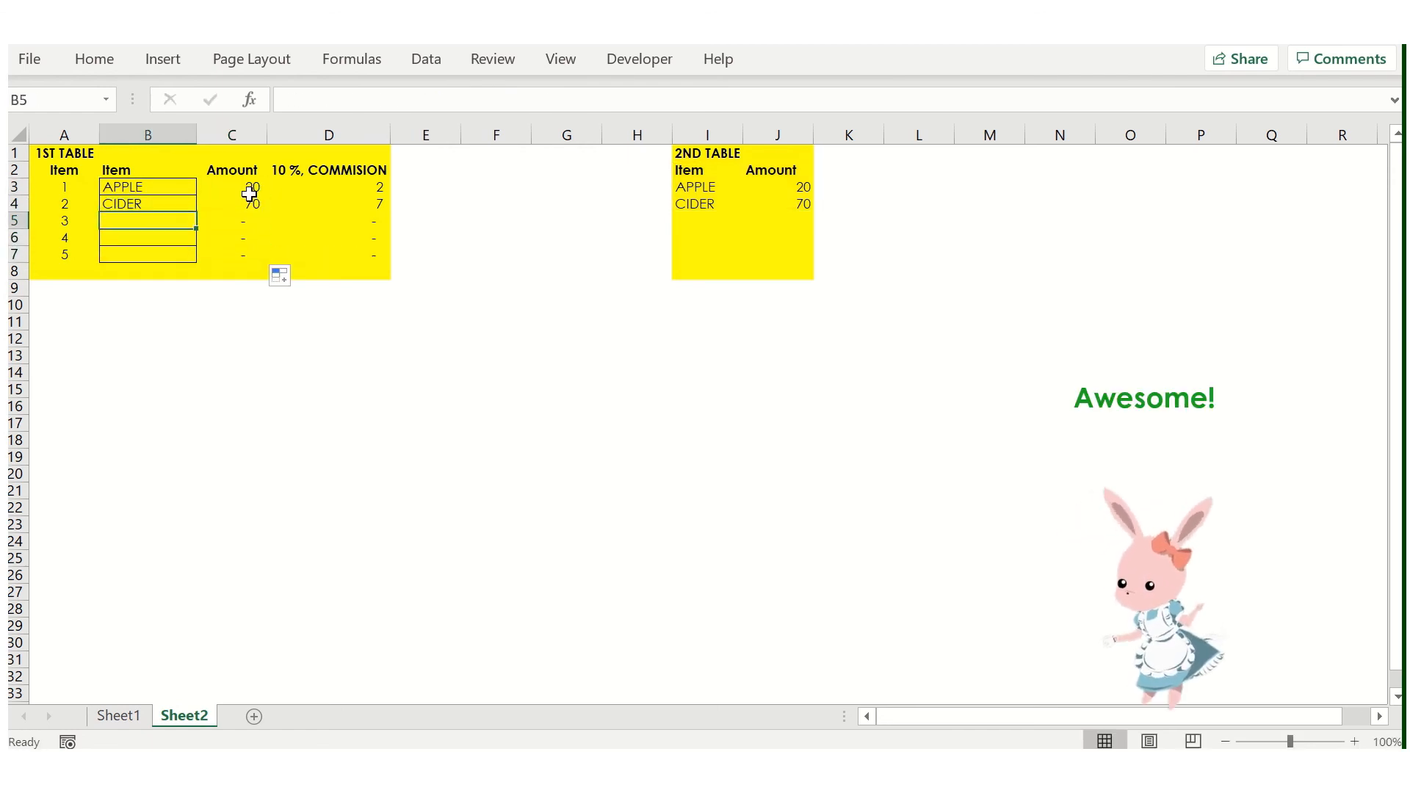
text(apple)
key(Return)
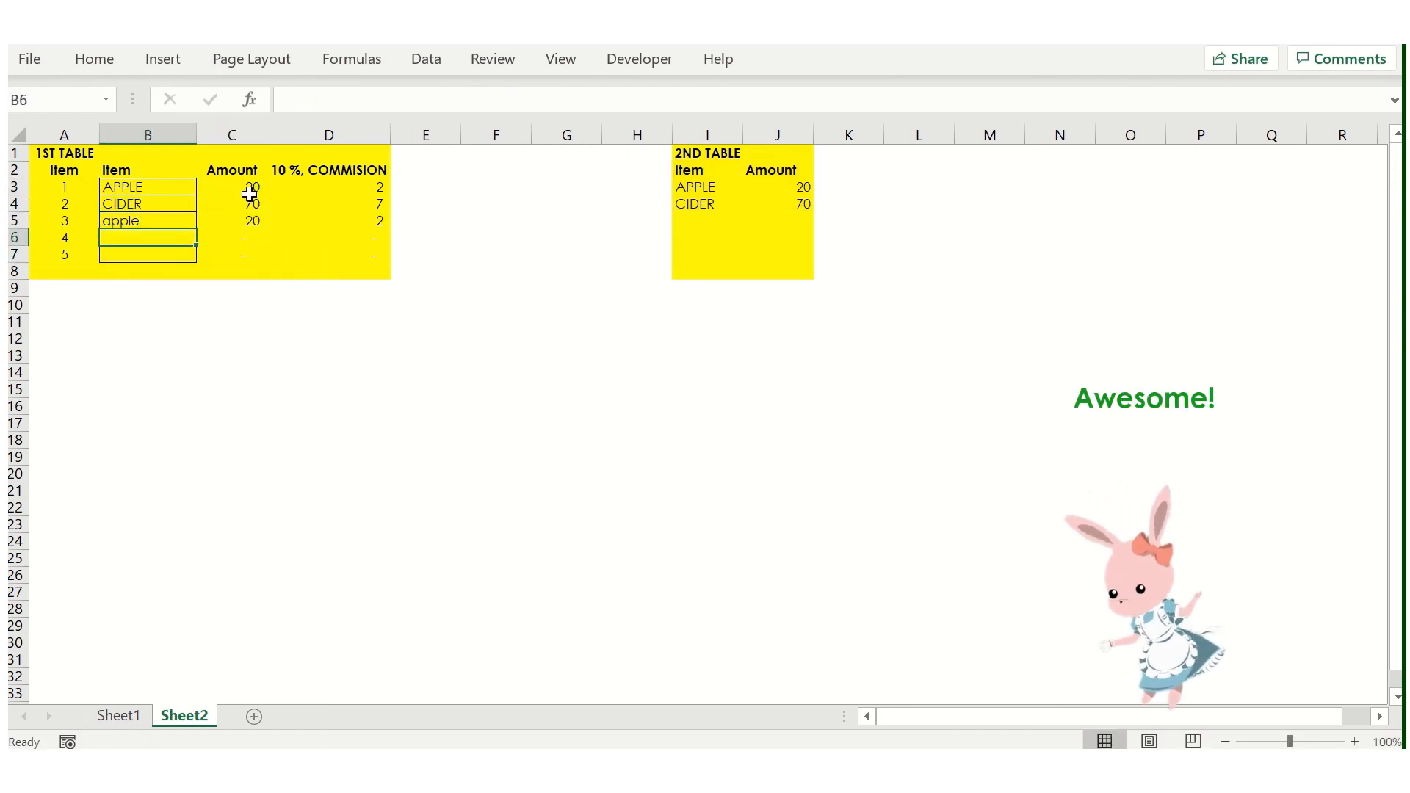
text(cider)
key(Return)
key(Right)
key(Left)
text(cider)
key(Return)
- Review the 10% commission results in D3:D7 for all five items
key(Up)
key(Right)
key(Right)
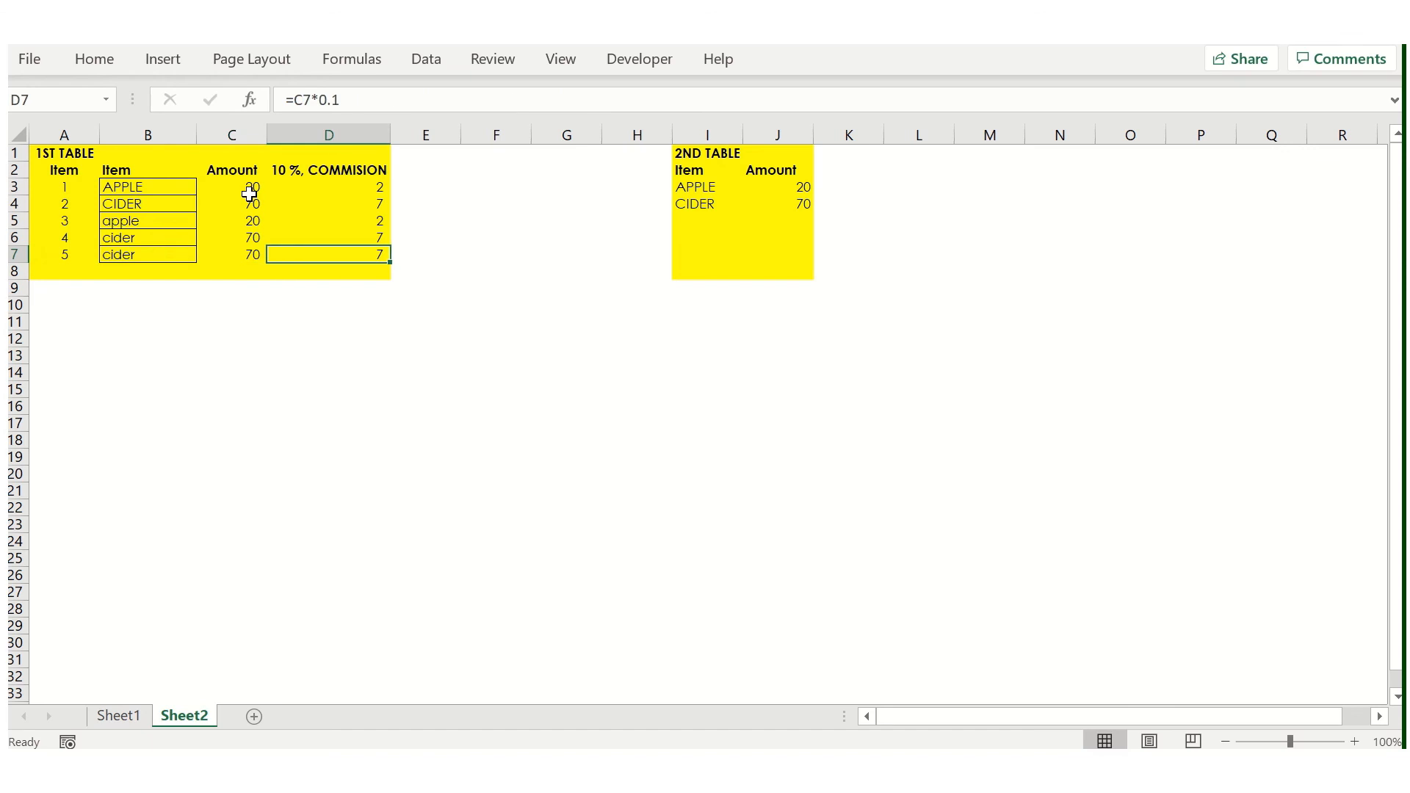
key(shift+Up)
key(shift+Up)
key(shift+Up)
key(shift+Up)
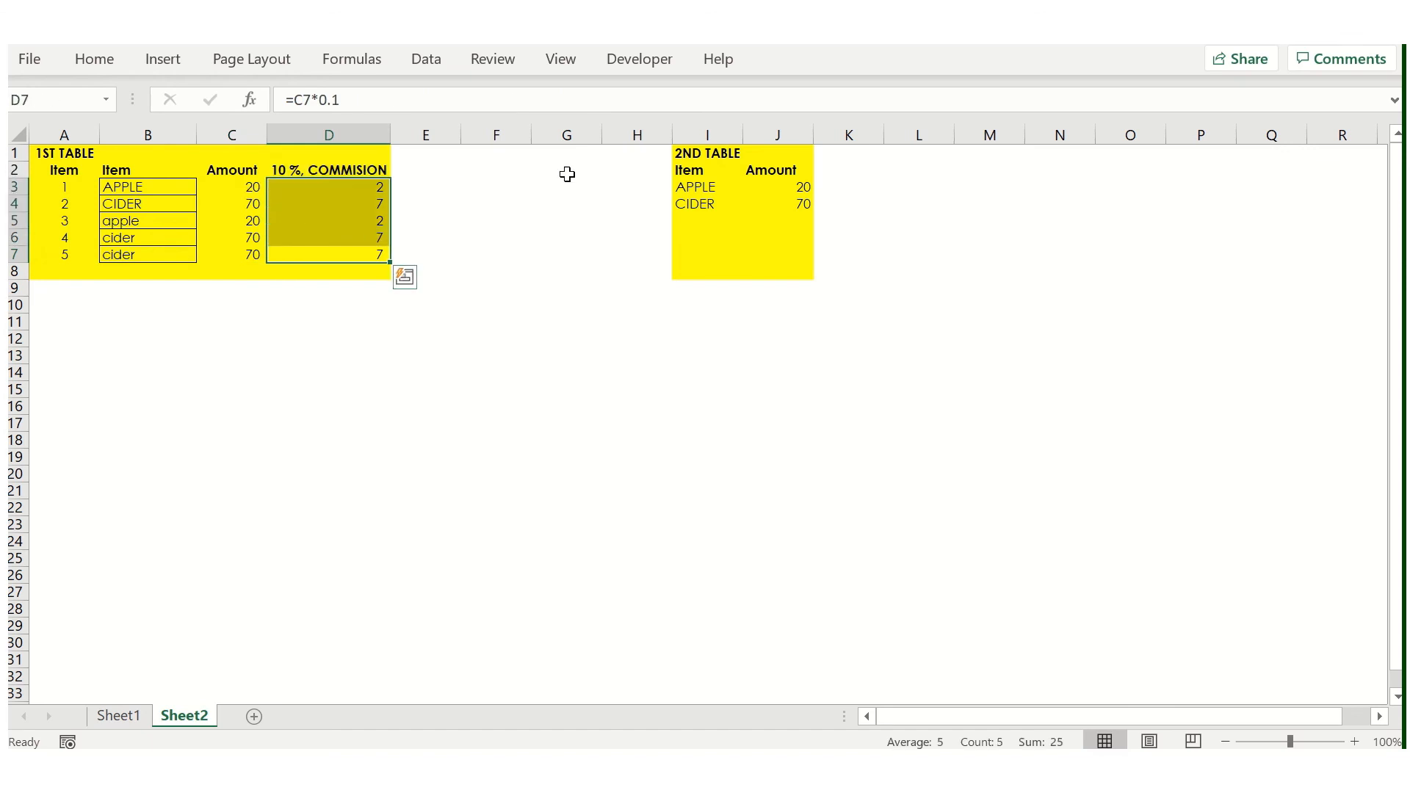
click(346, 189)
click(467, 218)
click(367, 189)
key(Home)
key(Right)
key(Right)
key(Right)
key(Right)
key(Left)
key(ctrl+Down)
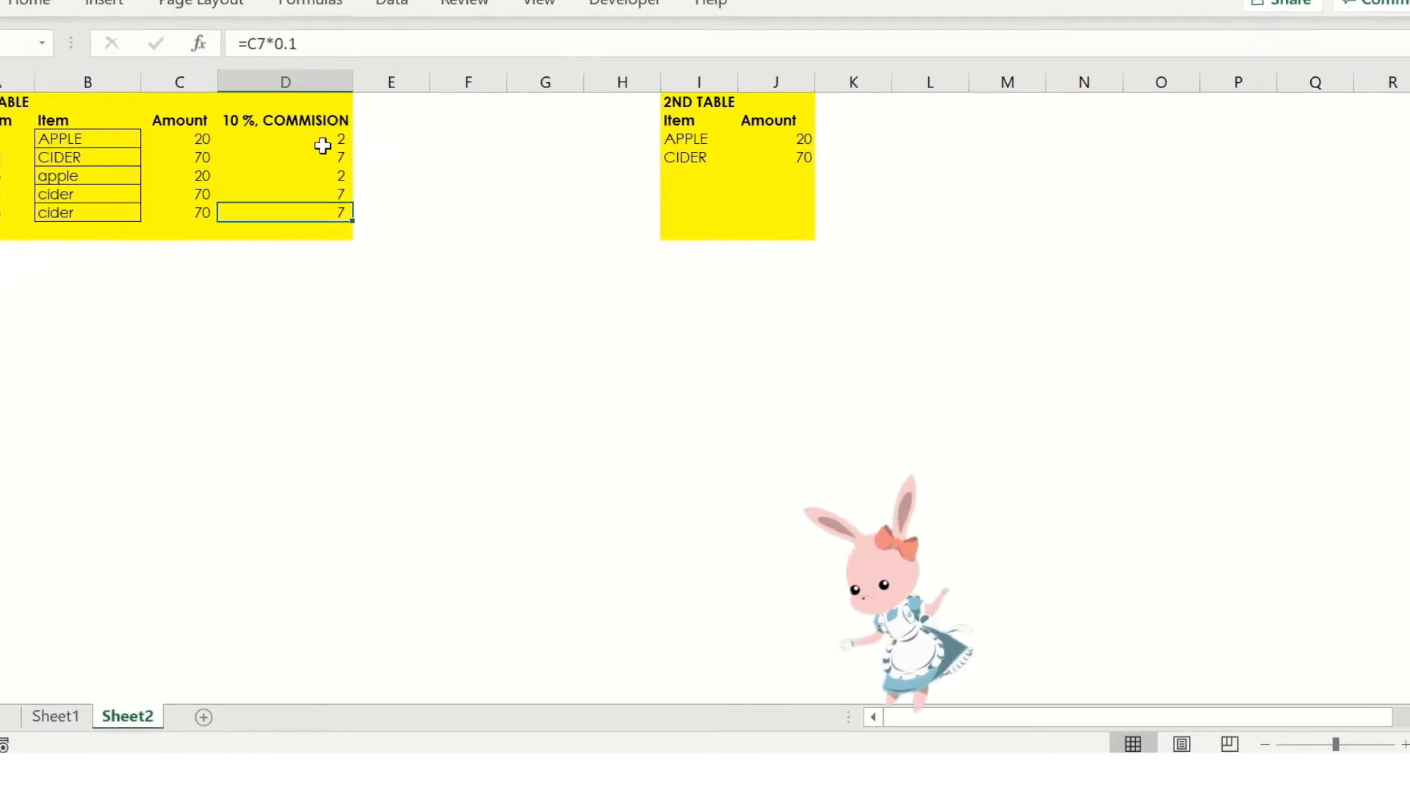
key(Down)
key(Down)
key(Down)
key(Down)
key(Down)
key(Down)
key(Down)
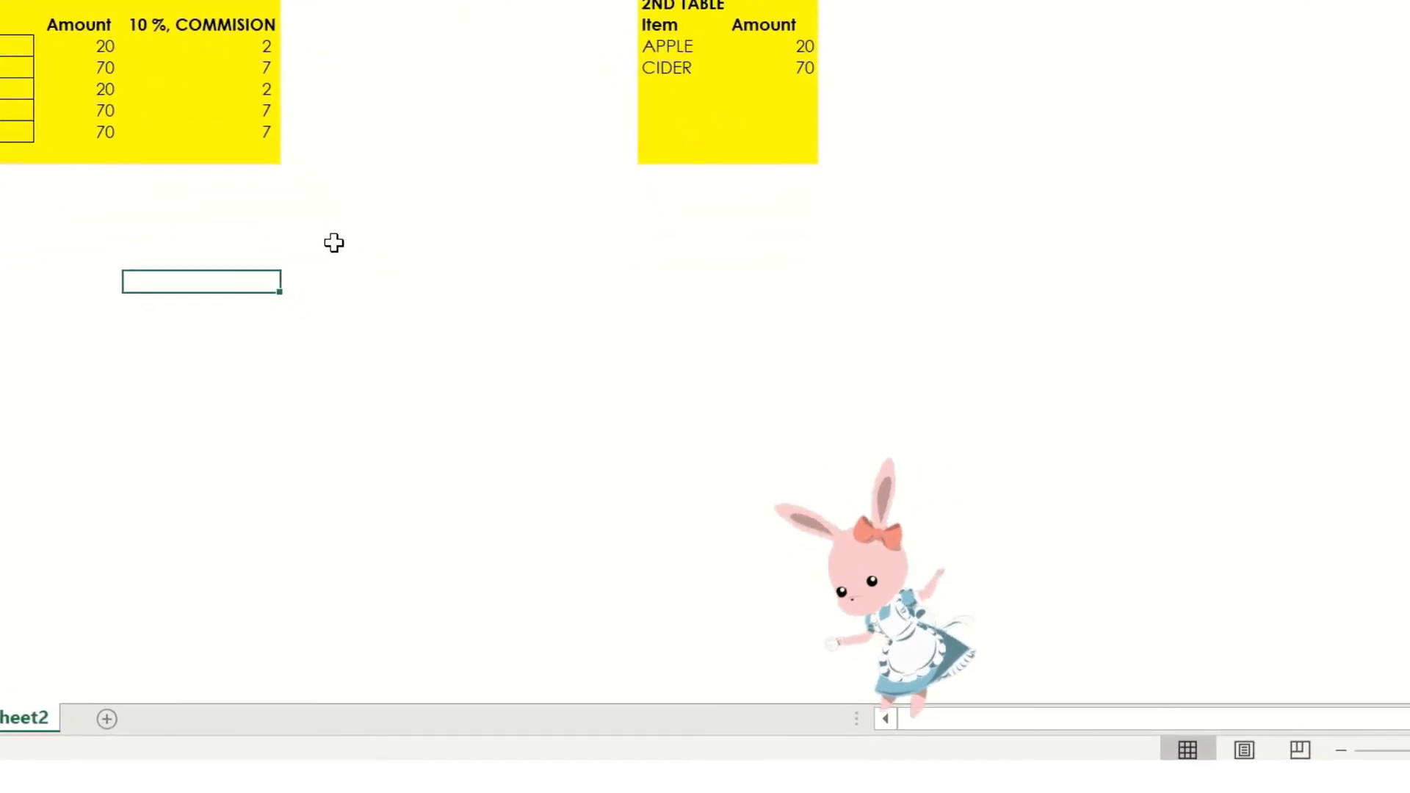